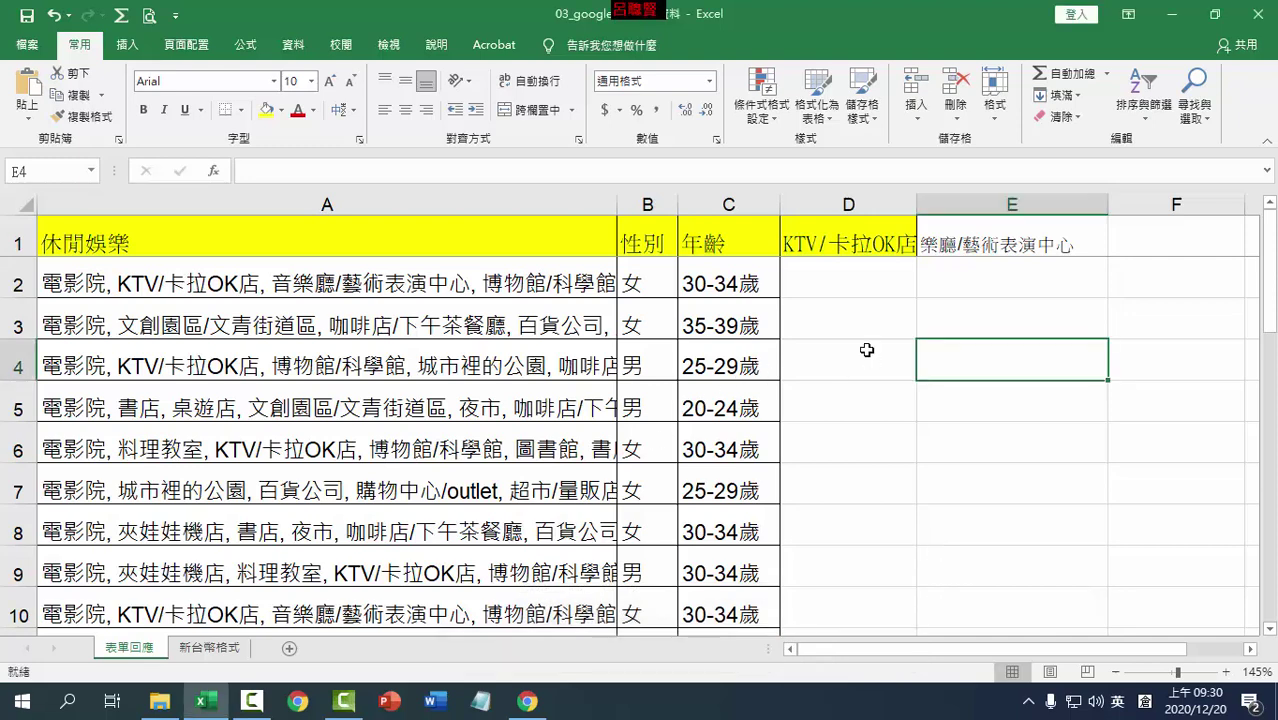
Enter =MID(A2,6,9) in D2 to extract KTV/卡拉OK店 from A2's text.
click(831, 273)
text(=)
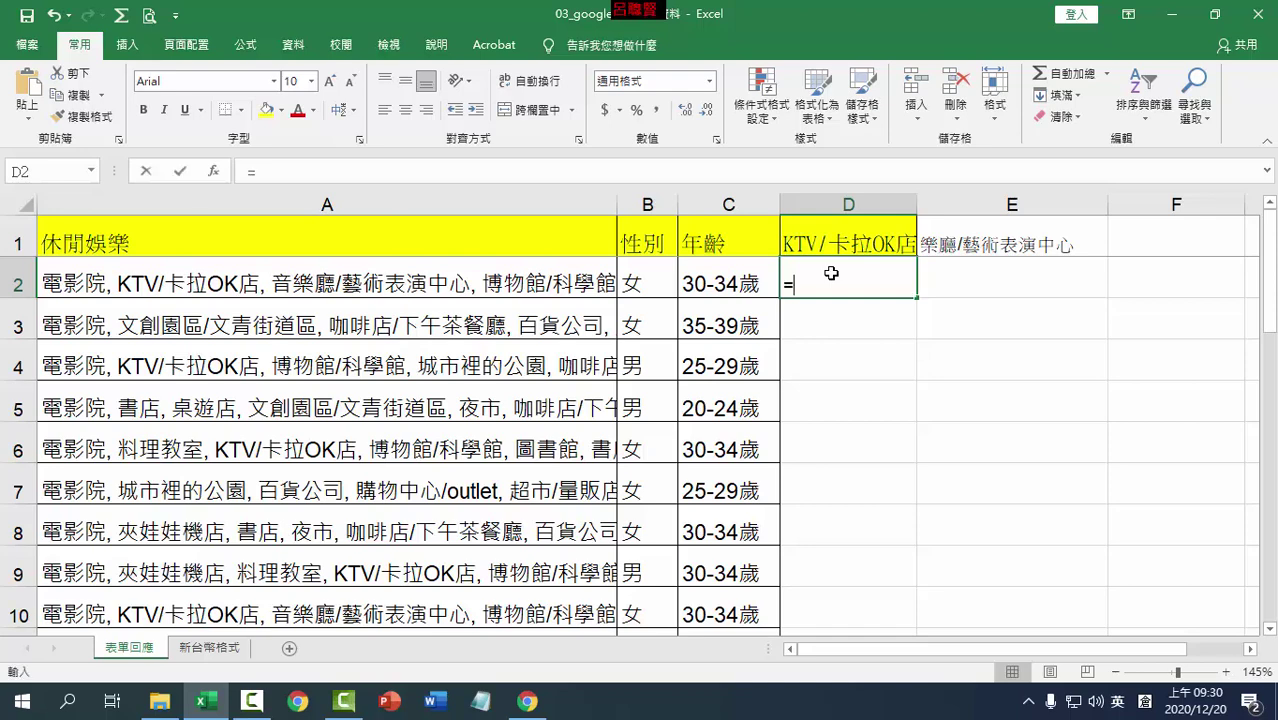
text(mid)
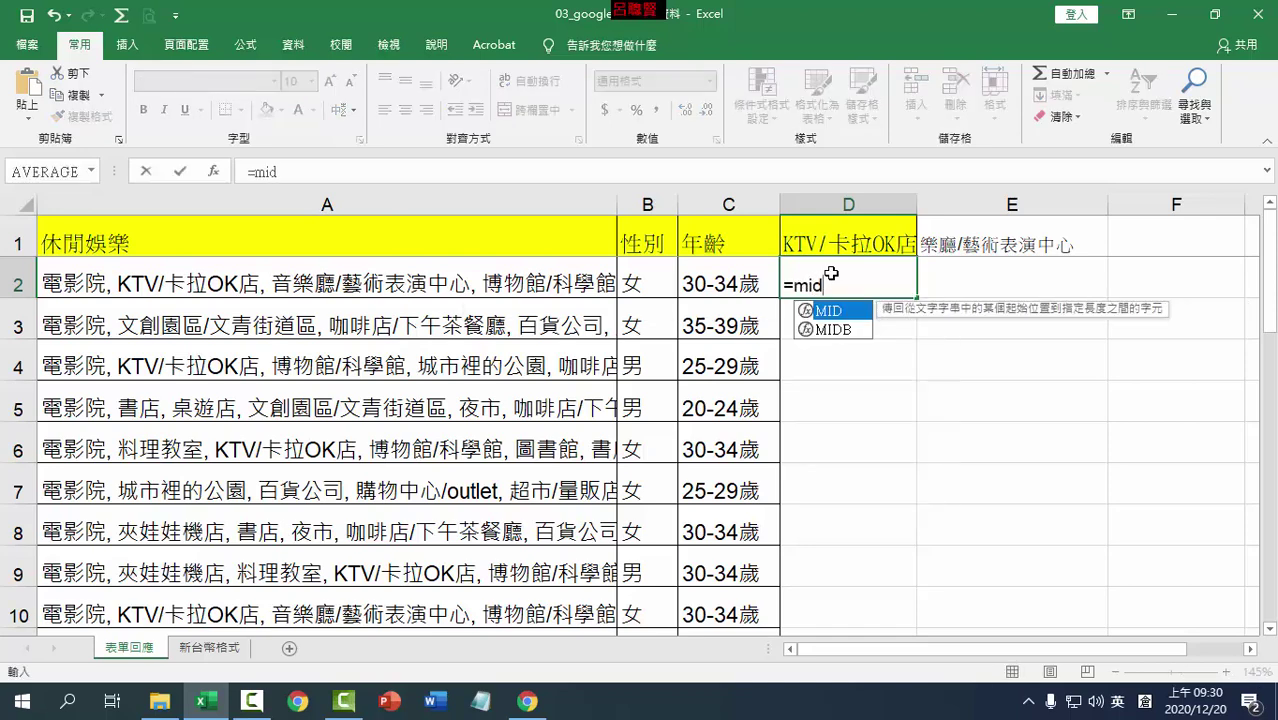
text(()
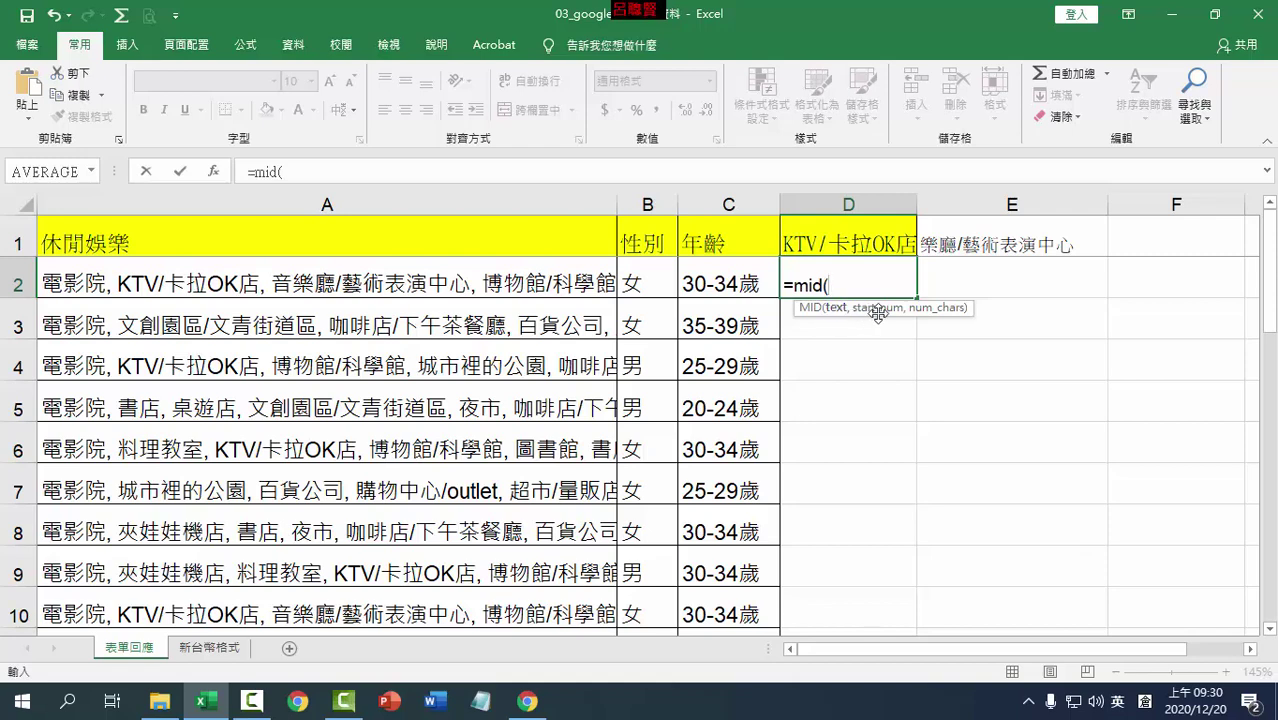
click(497, 284)
text(,6)
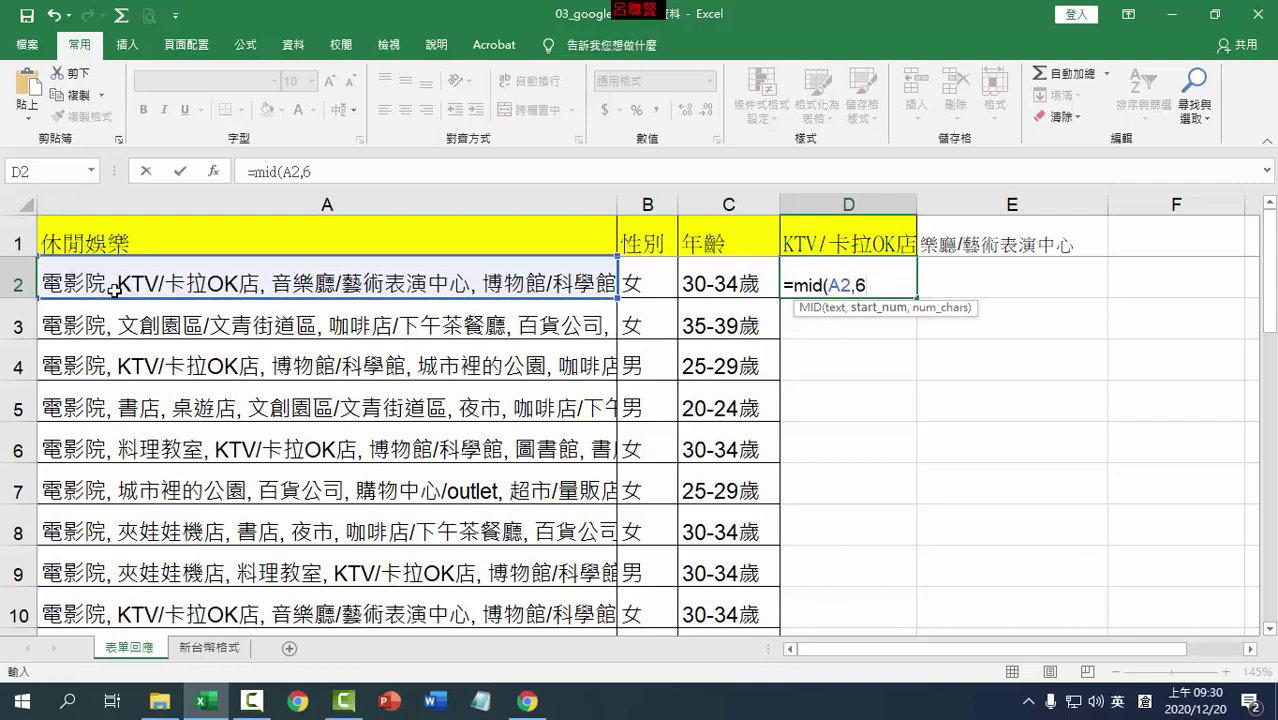
text(,)
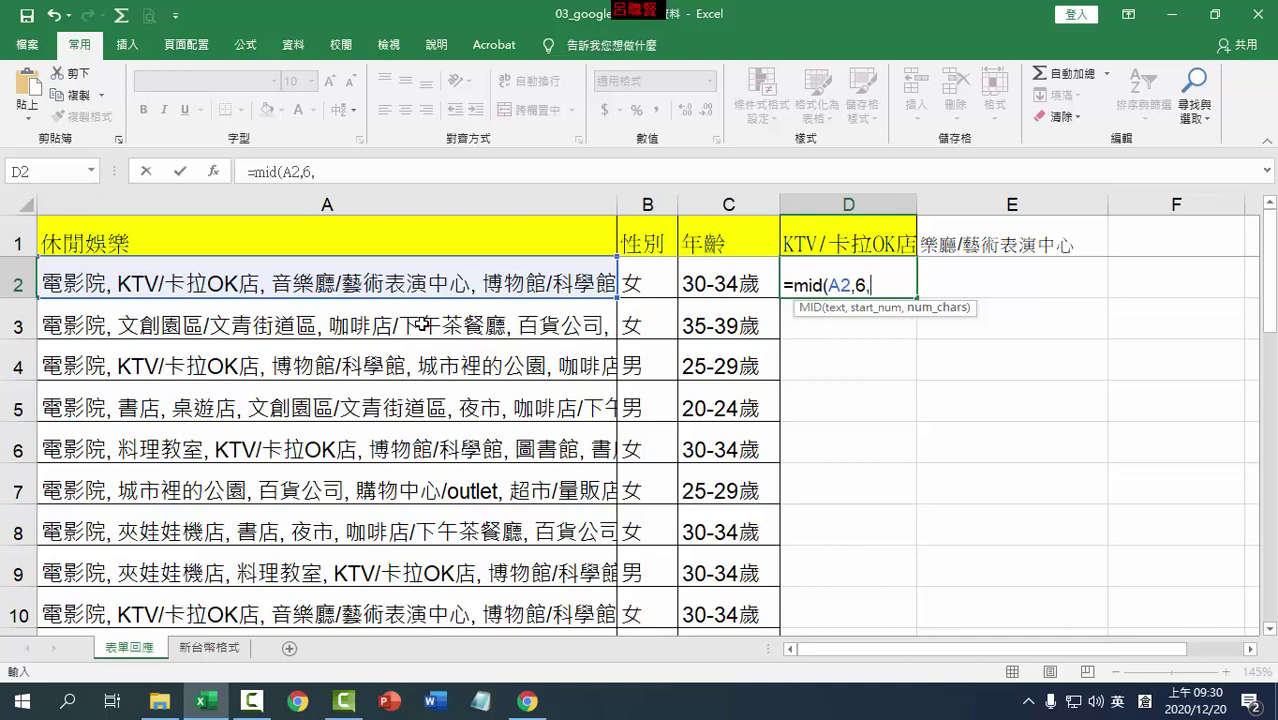
text(9))
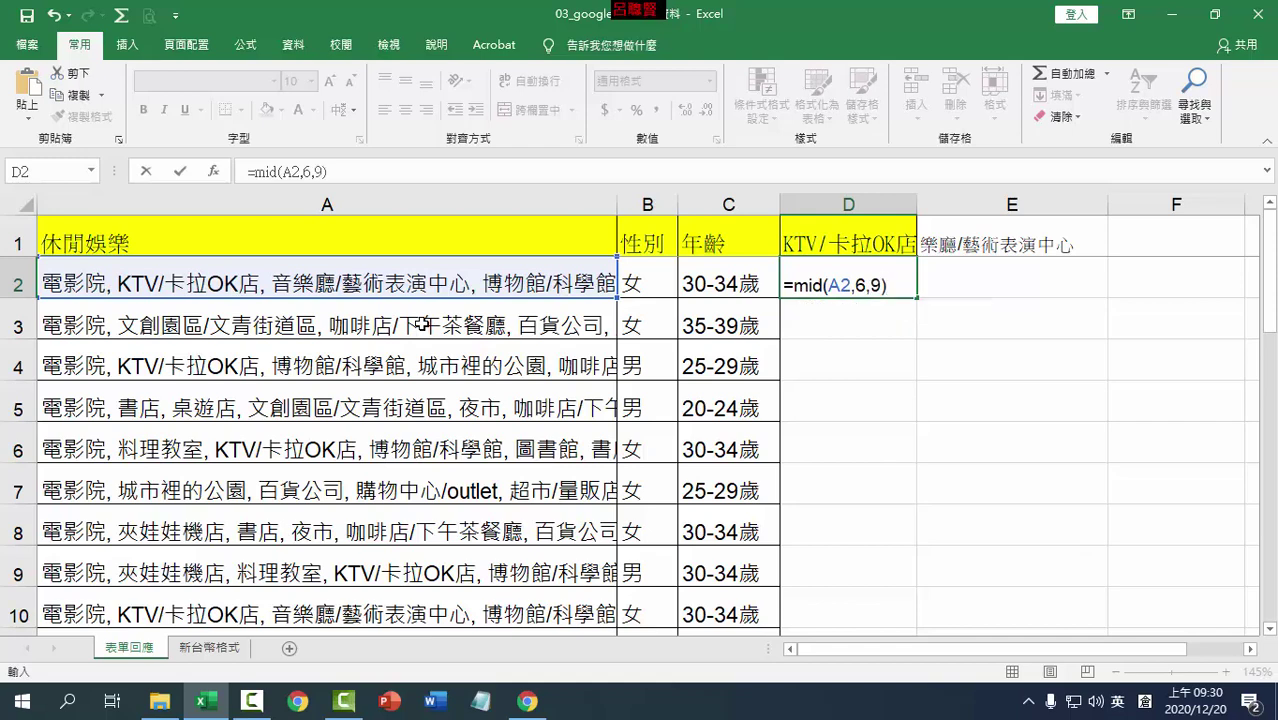
key(Return)
Fill D2's MID formula down through D6 and check the result in D6.
click(899, 283)
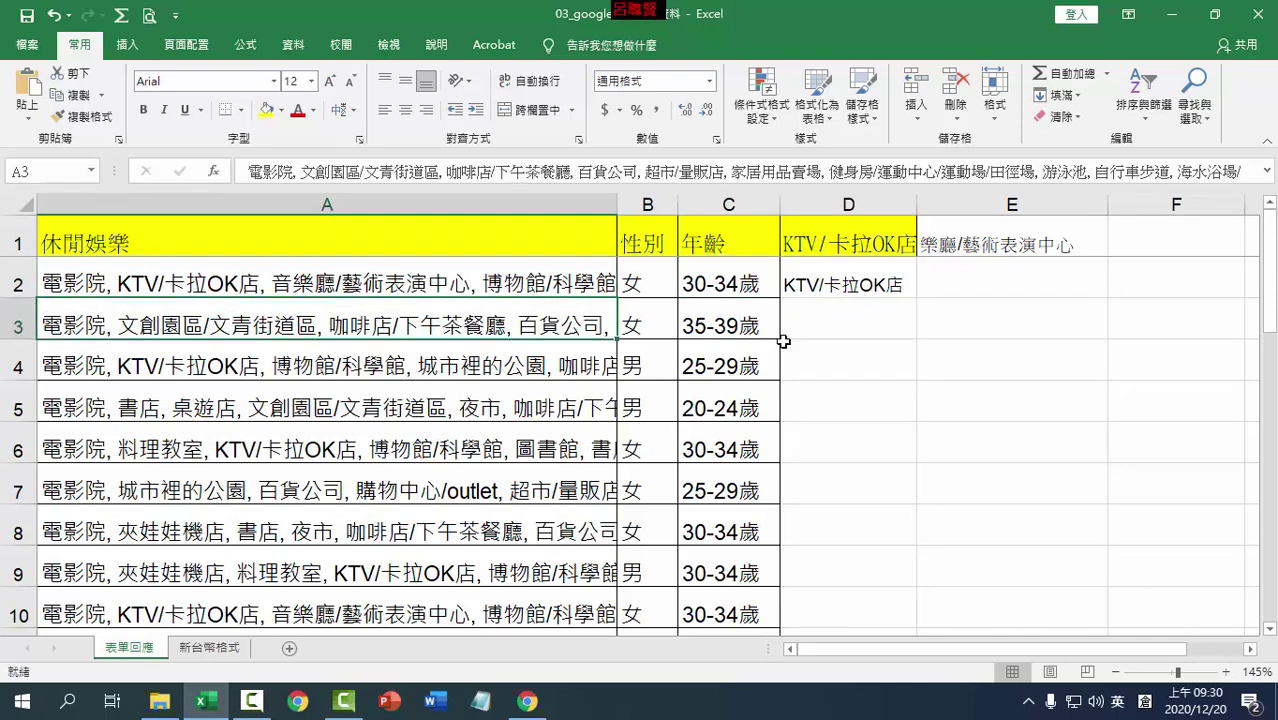
drag(920, 298, 835, 330)
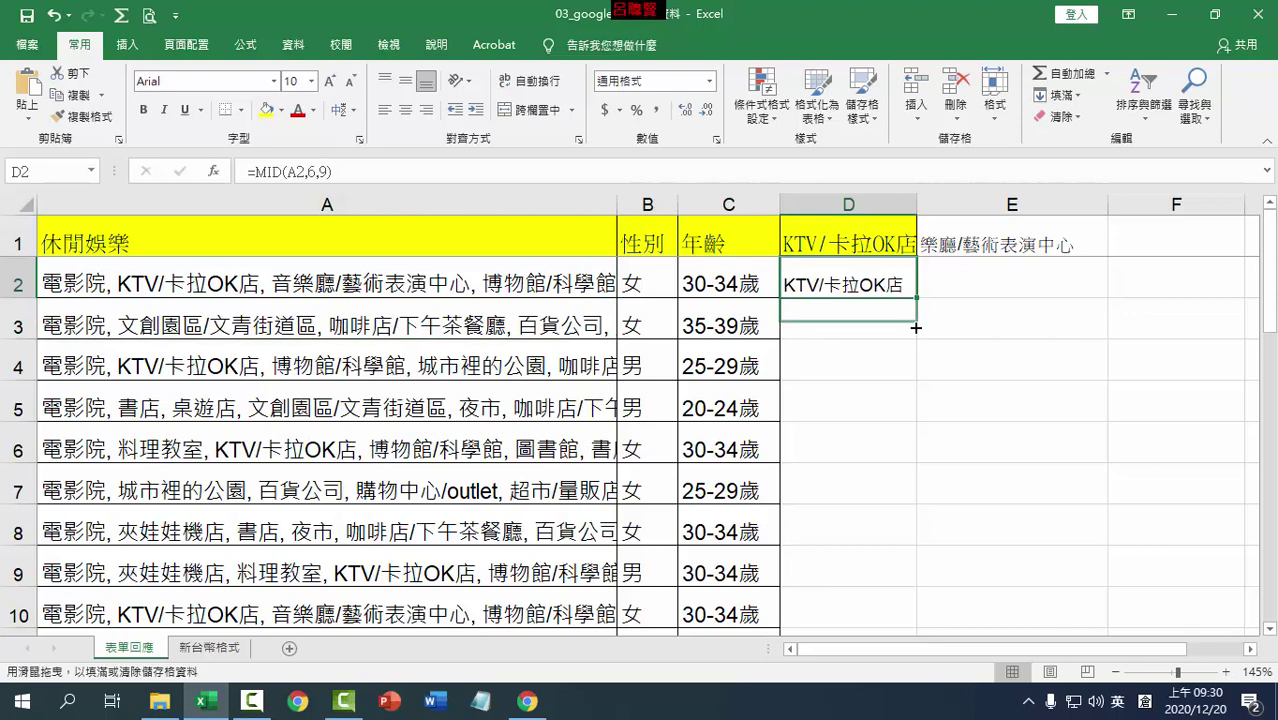
click(820, 322)
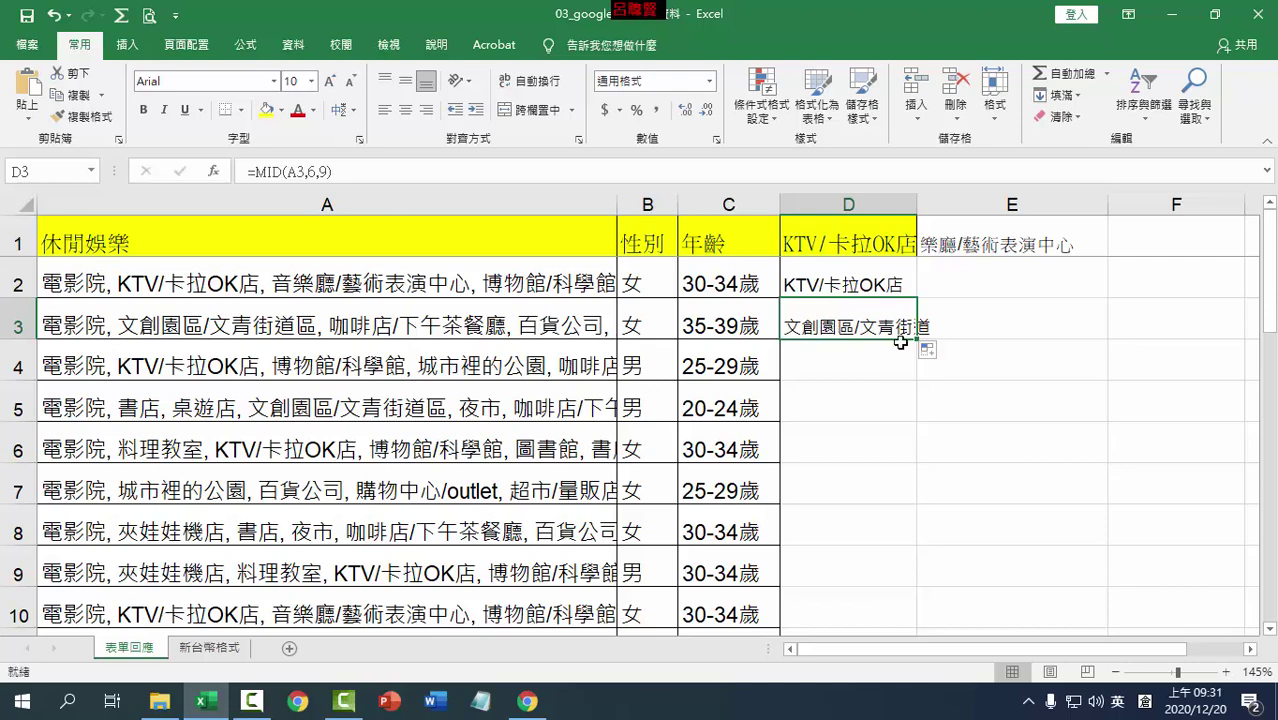
drag(915, 342, 919, 381)
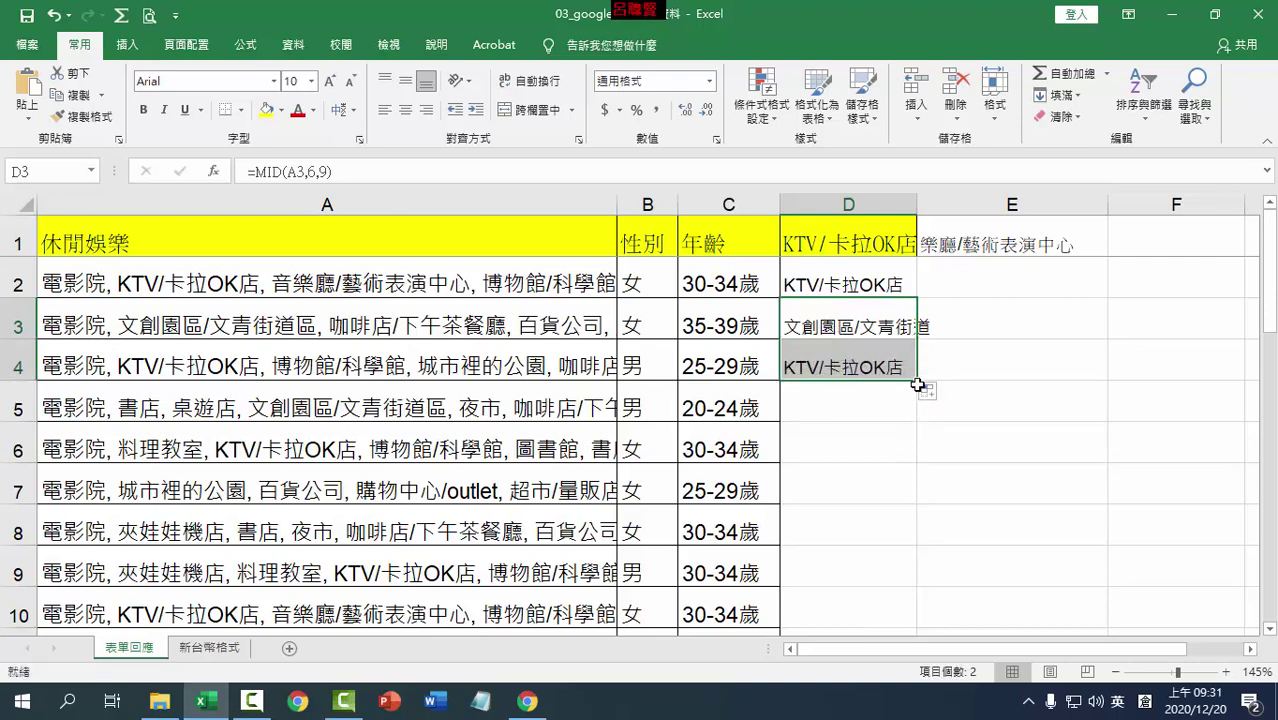
drag(919, 381, 917, 466)
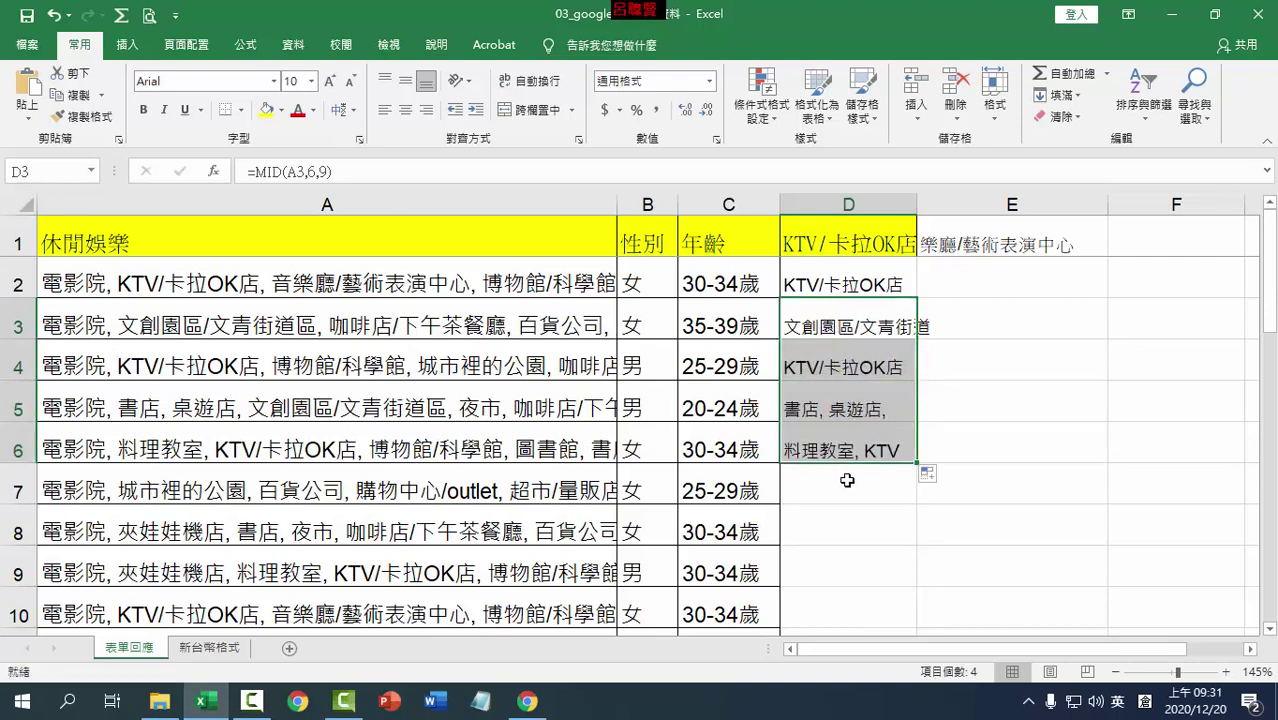
click(862, 452)
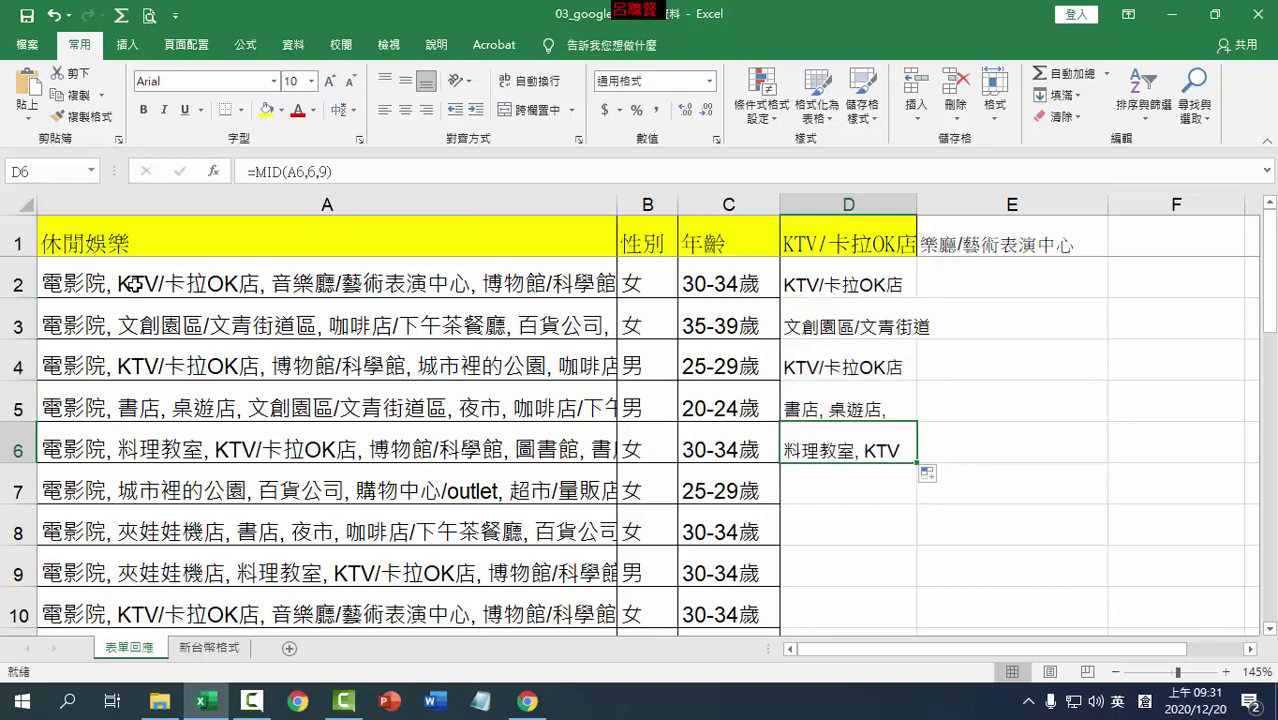
key(Up)
key(Up)
key(Up)
key(Up)
Review D2's start position argument and compare the D4 and D6 results with A6's text.
double_click(886, 283)
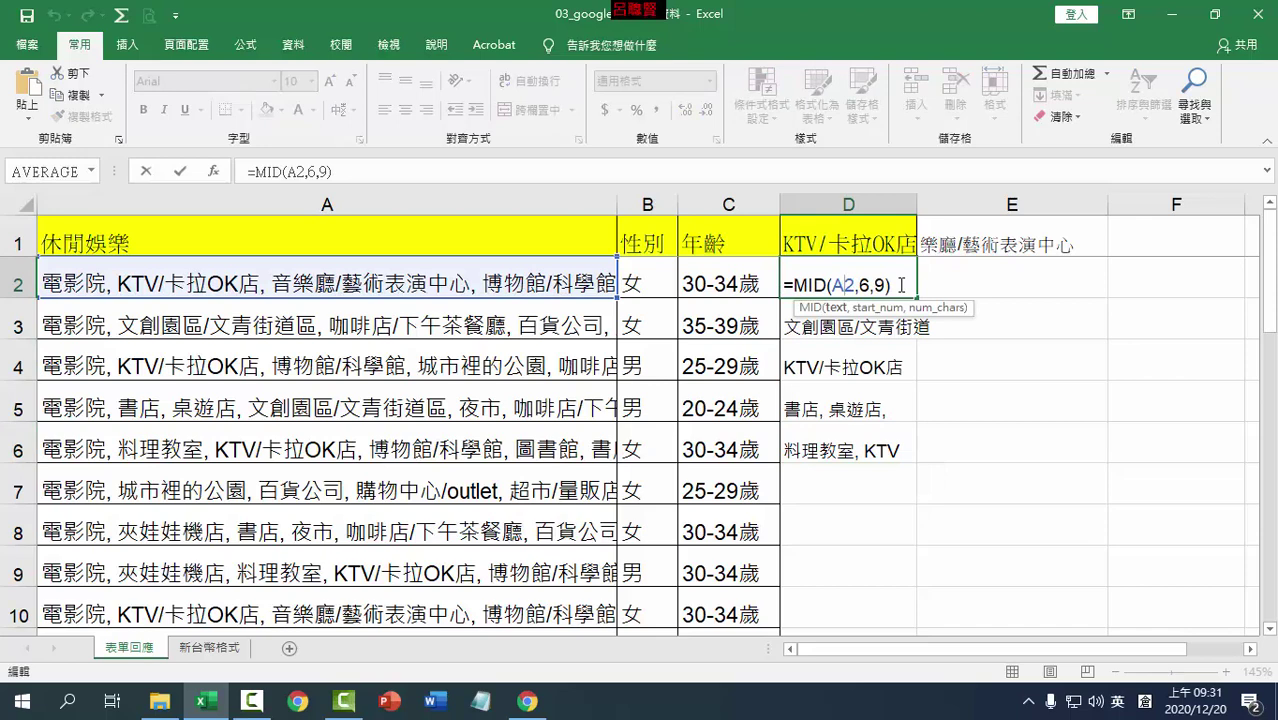
click(858, 286)
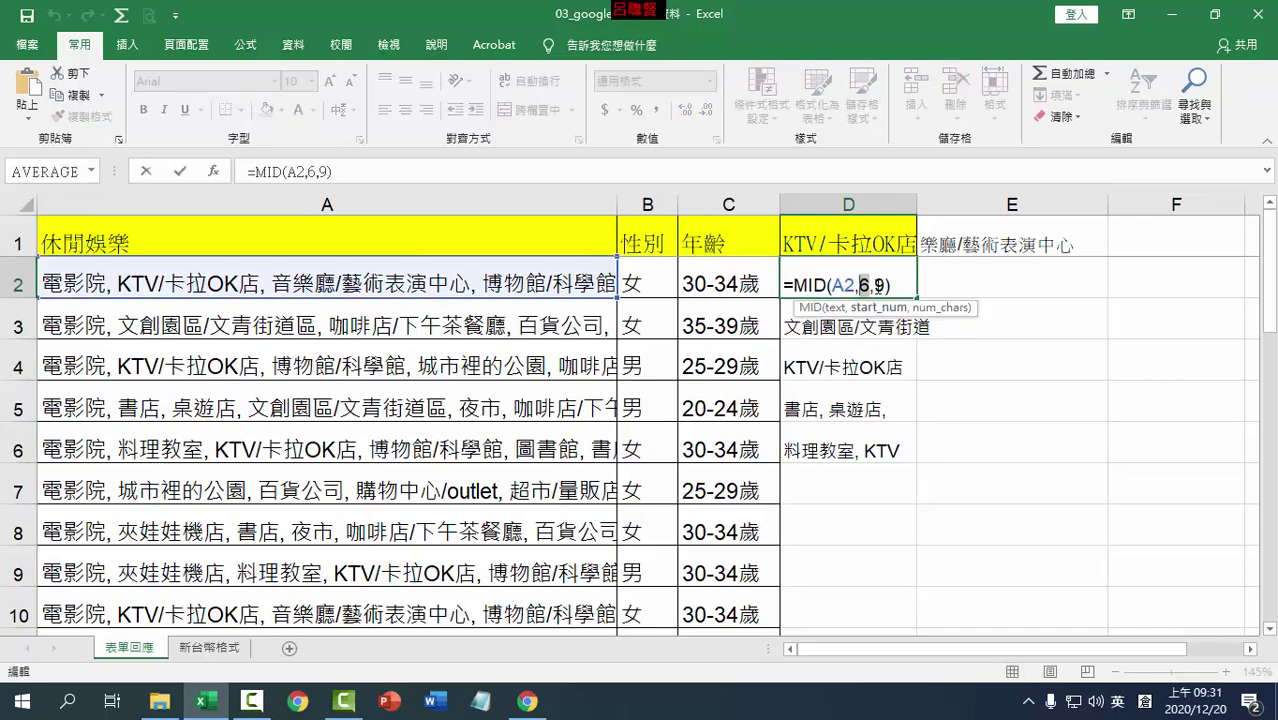
key(Return)
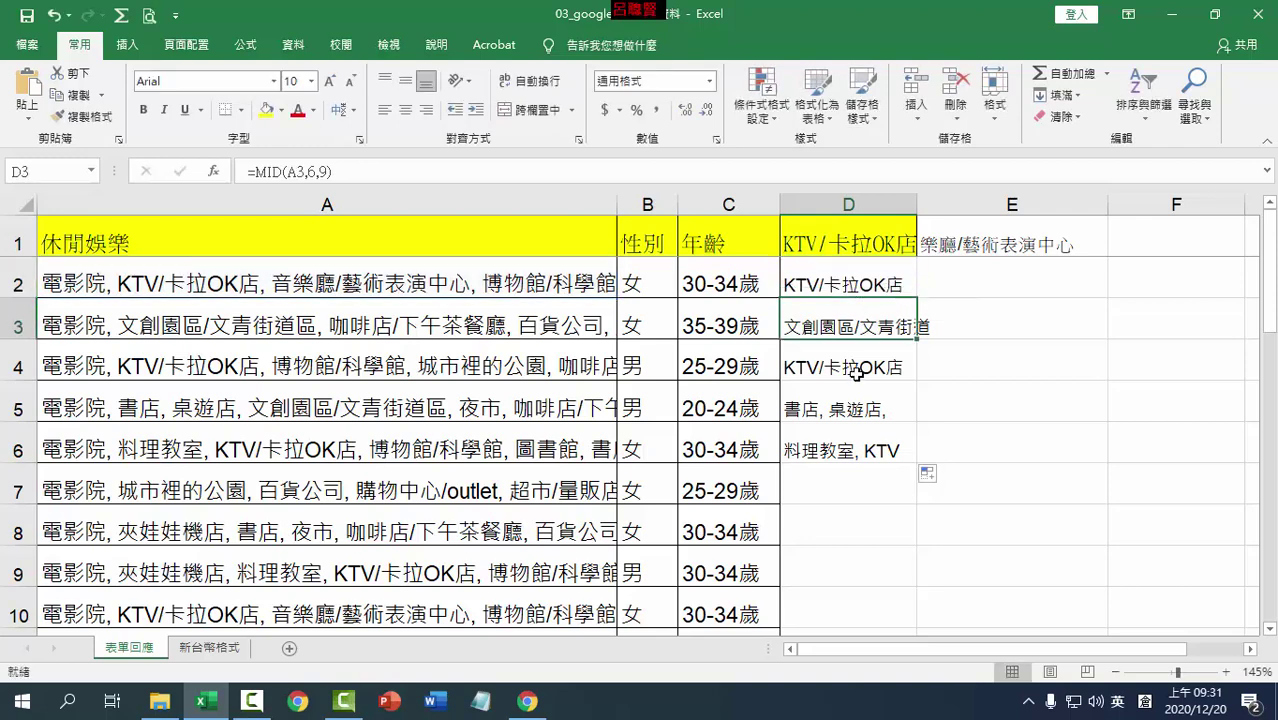
click(857, 372)
click(268, 450)
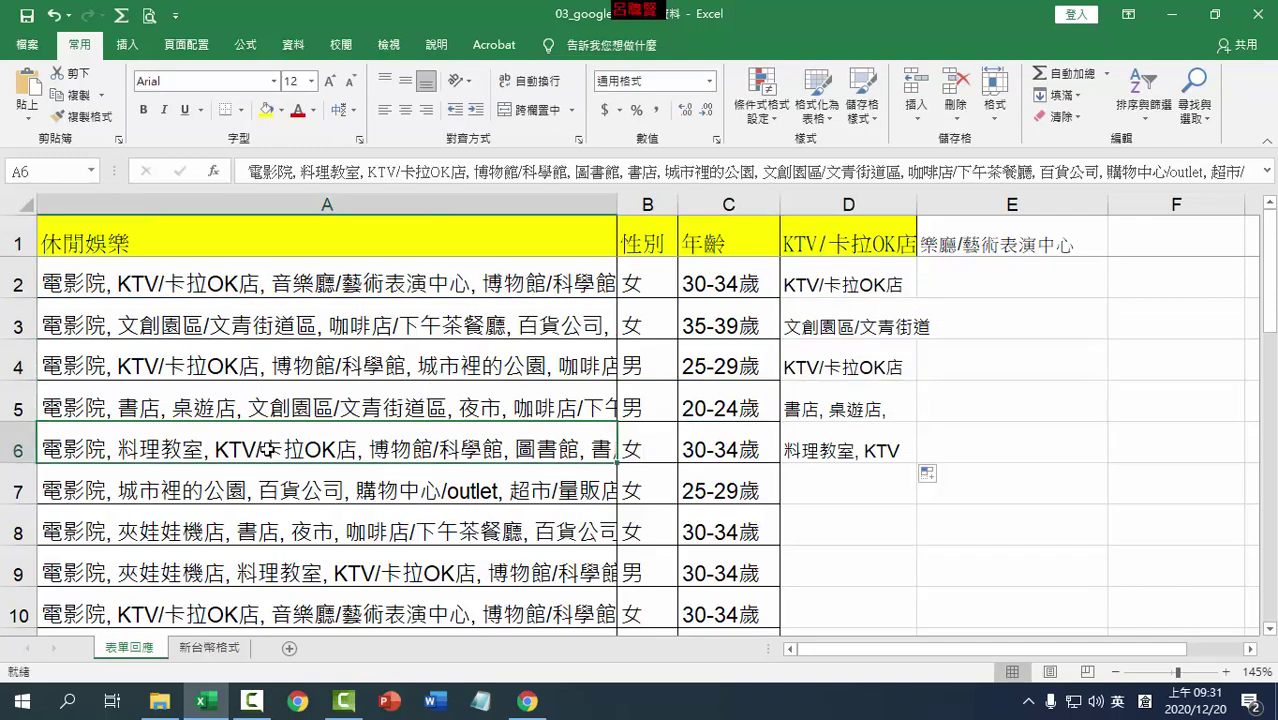
click(866, 450)
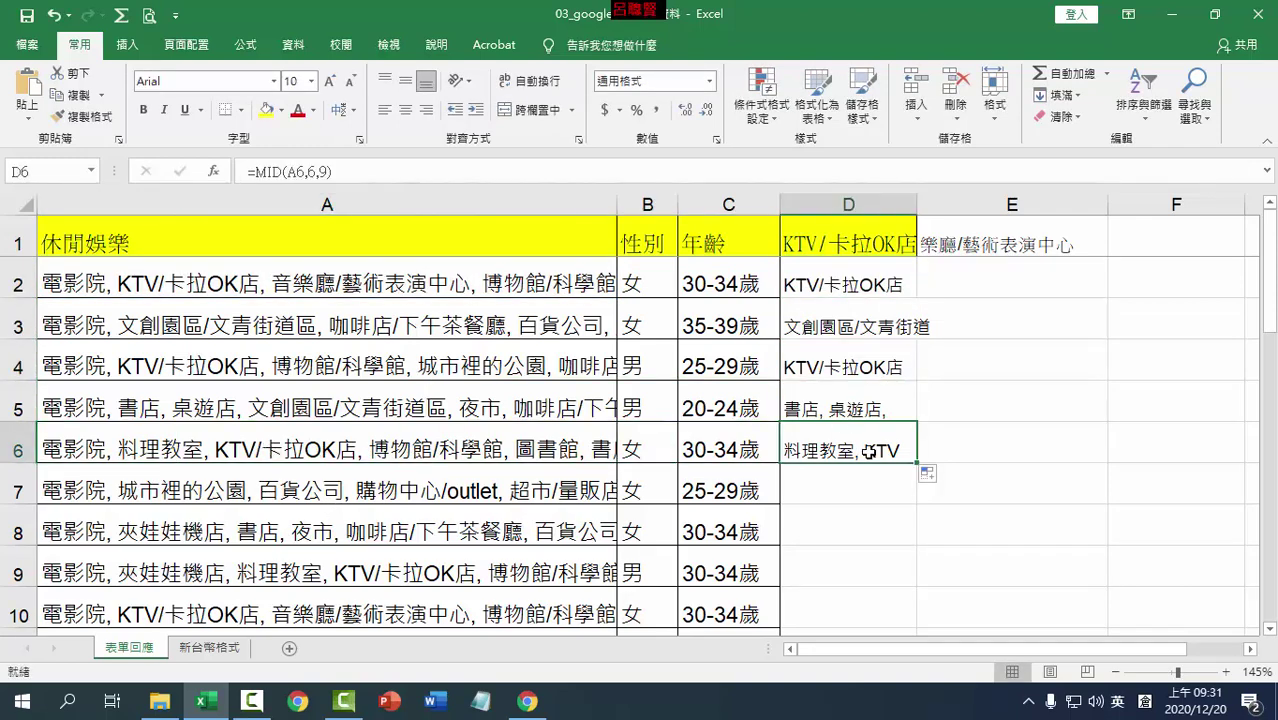
Clear the copied results from D3:D6 and select D3 for a new formula.
key(Up)
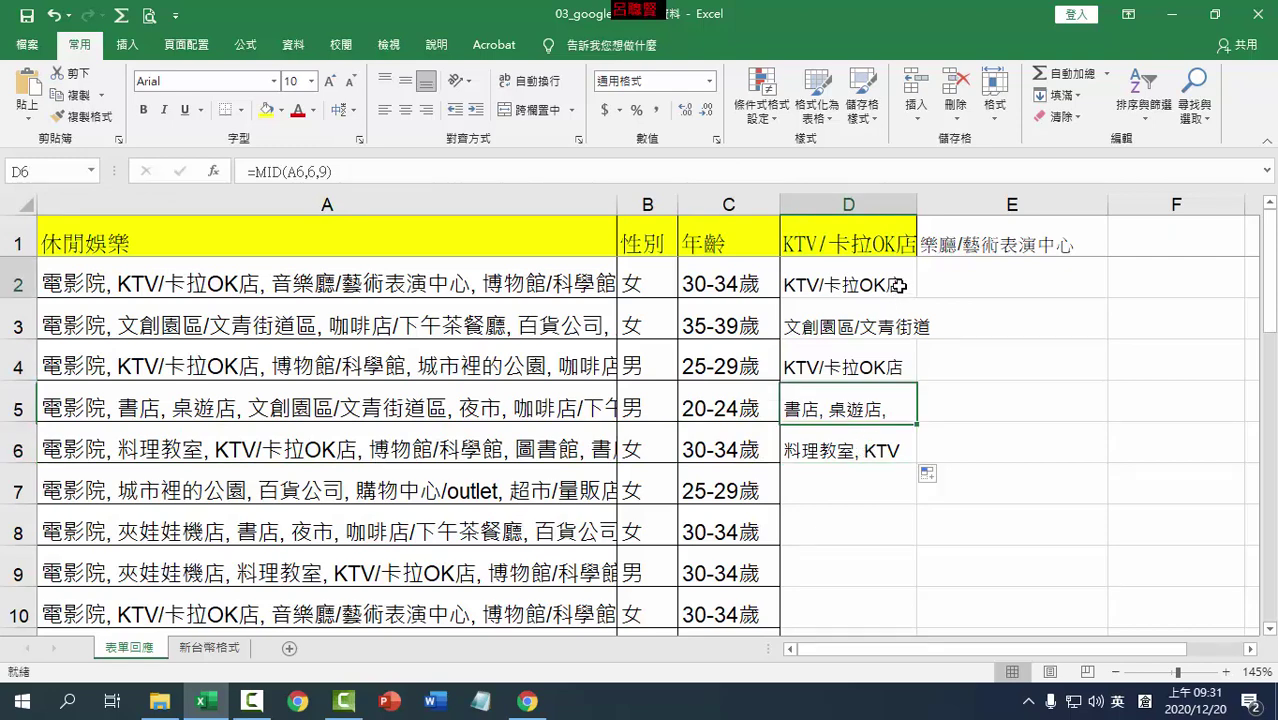
key(Up)
key(Up)
drag(884, 325, 875, 440)
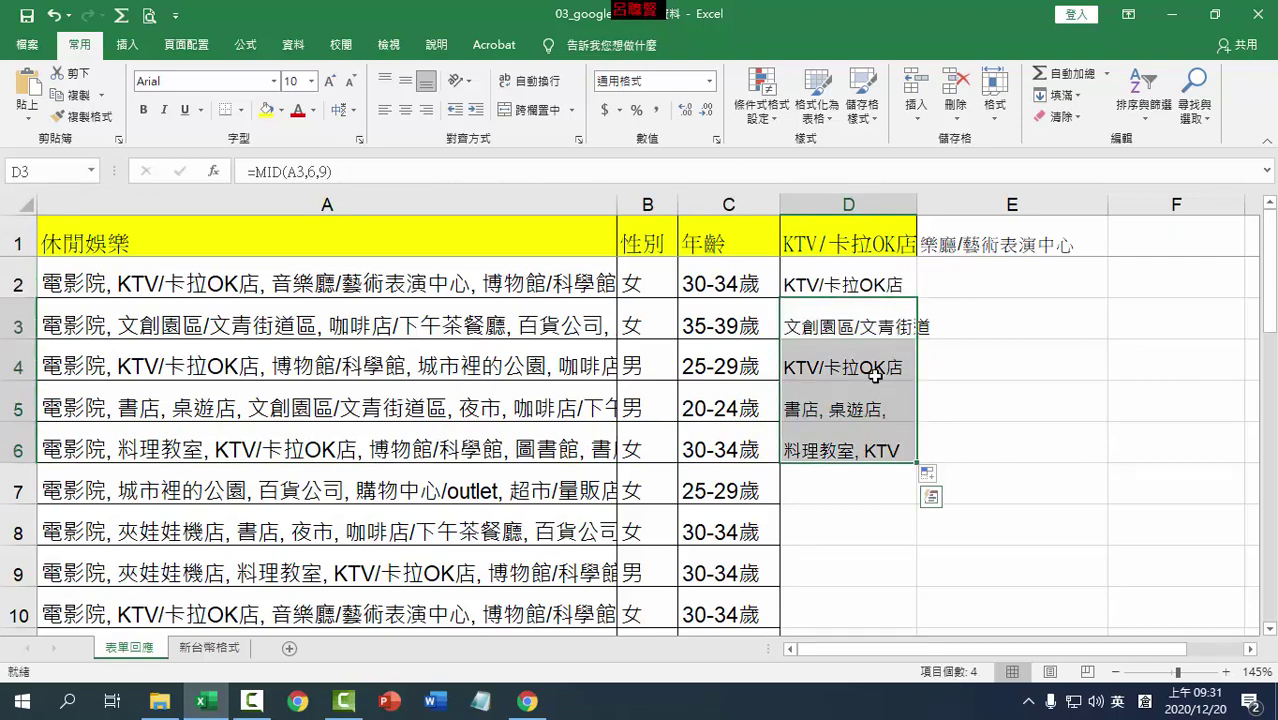
key(Delete)
click(847, 315)
text(=)
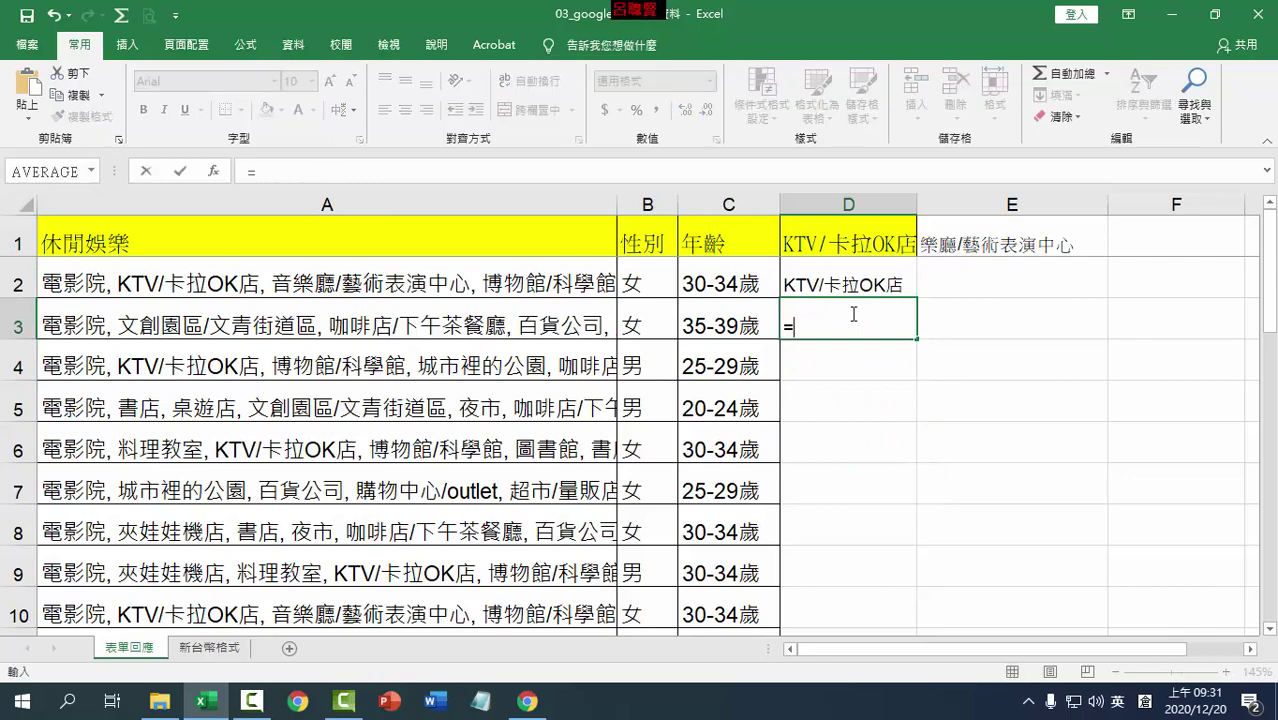
text(mid()
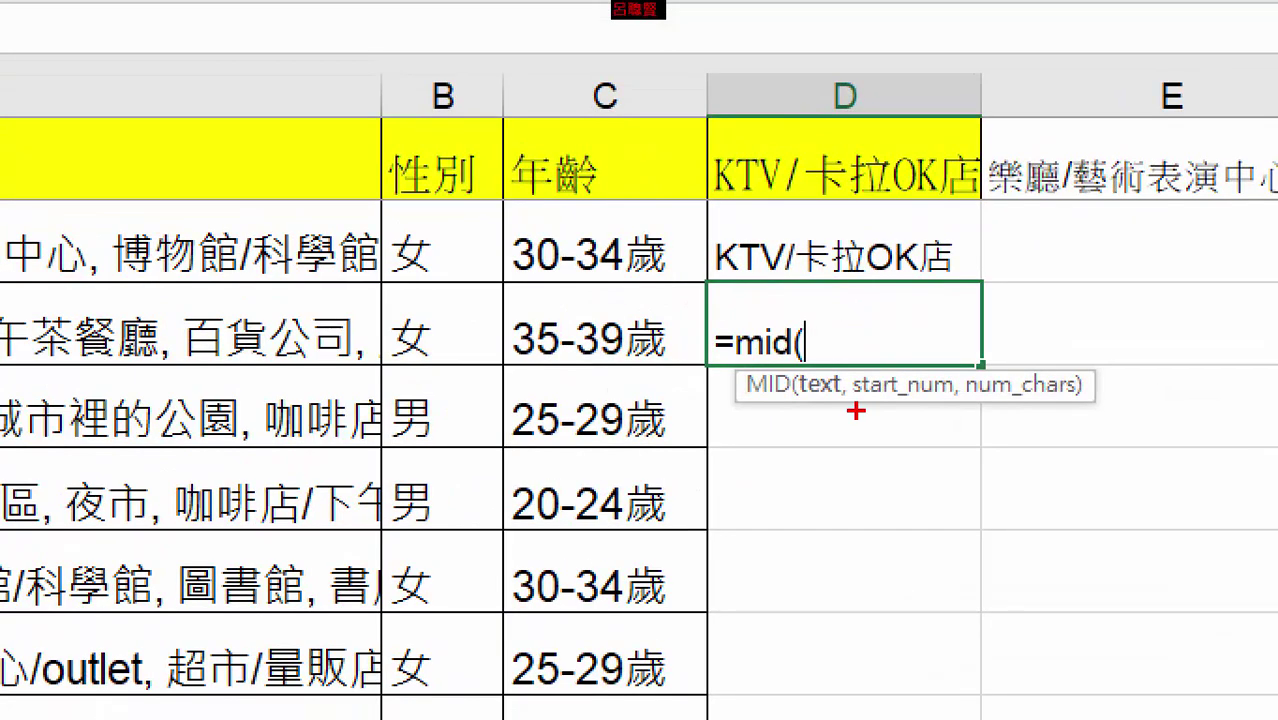
drag(859, 407, 940, 407)
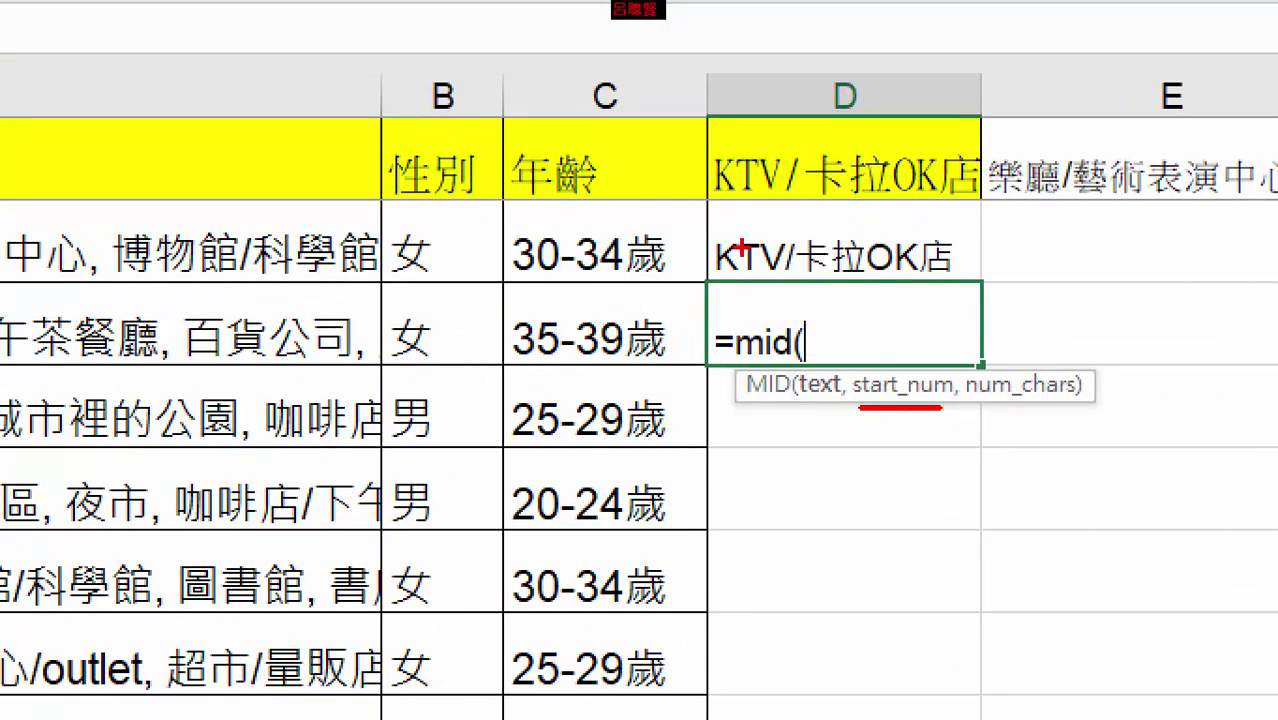
drag(736, 196, 728, 243)
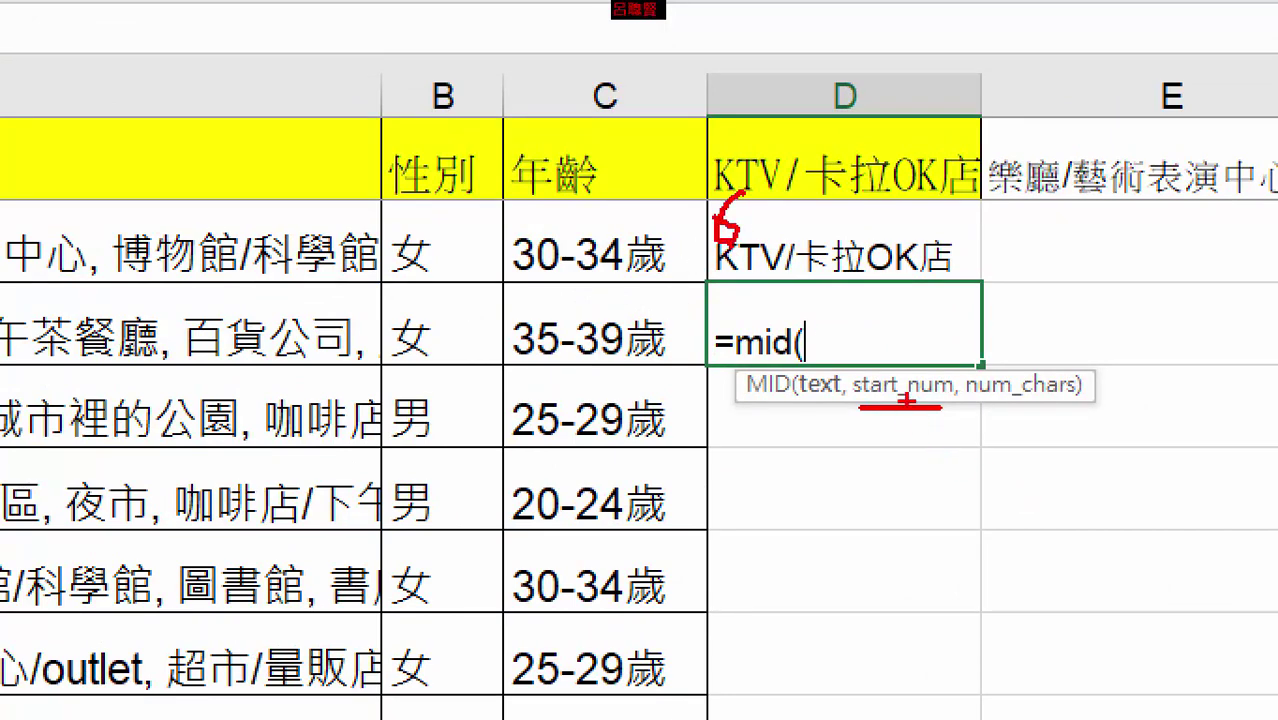
drag(966, 402, 1125, 408)
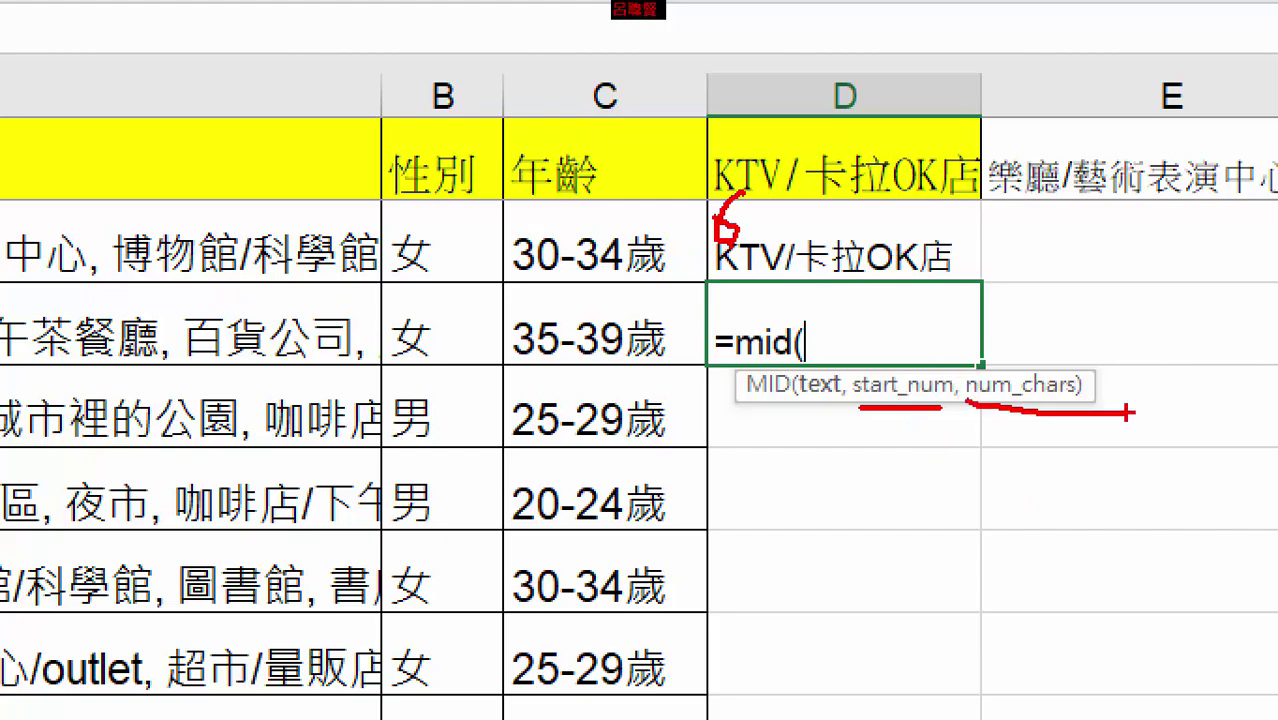
key(Escape)
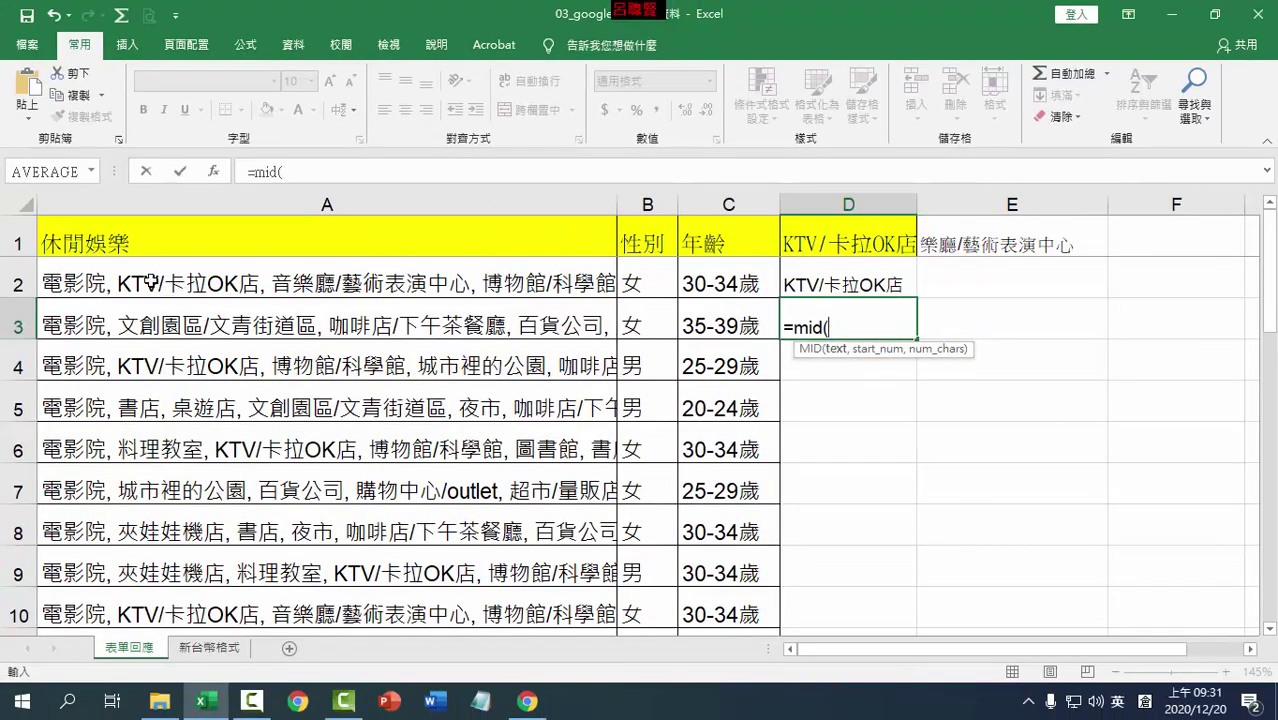
click(150, 282)
Cancel the unfinished D3 formula and browse the entries down column A.
key(Escape)
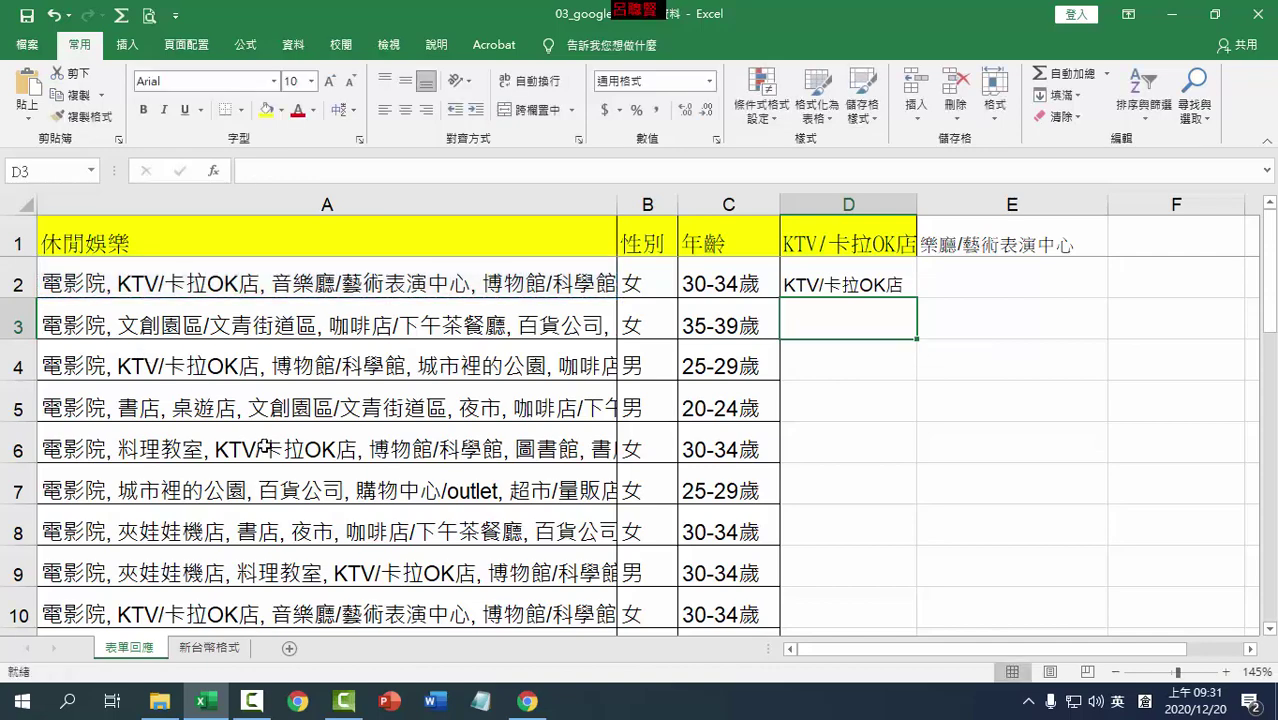
click(265, 448)
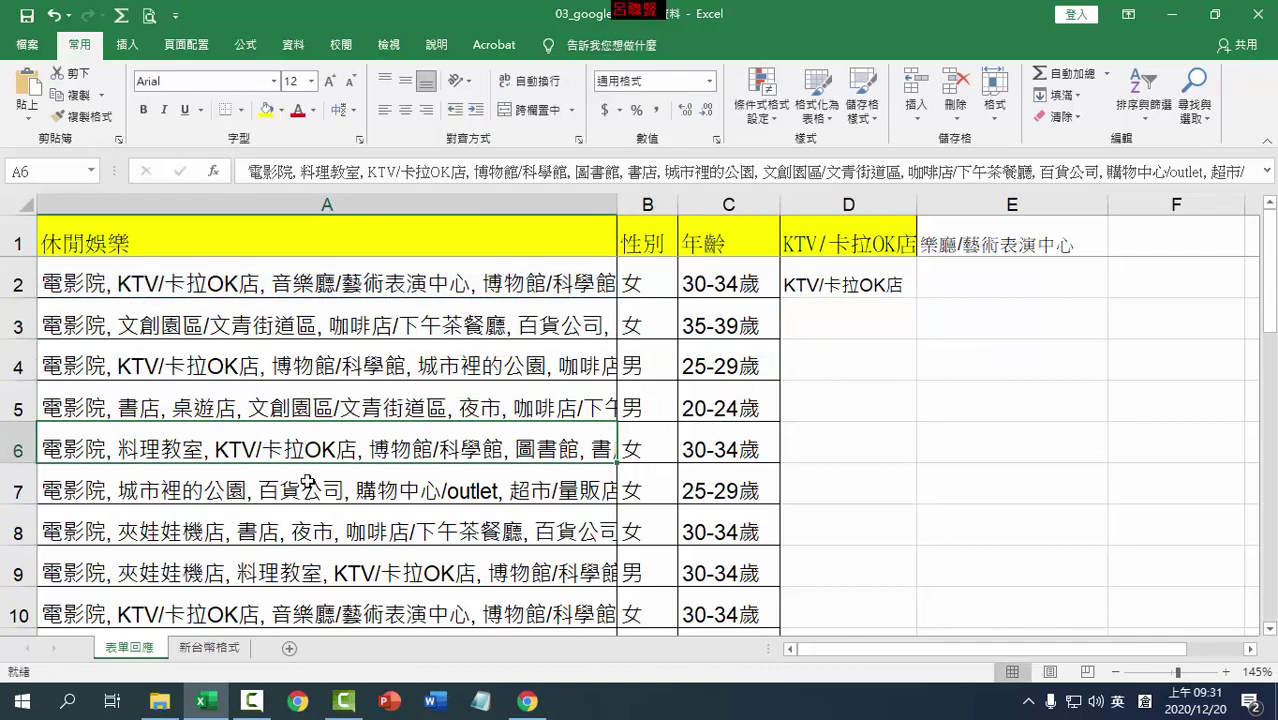
click(388, 588)
click(251, 596)
scroll(251, 592, down, 2)
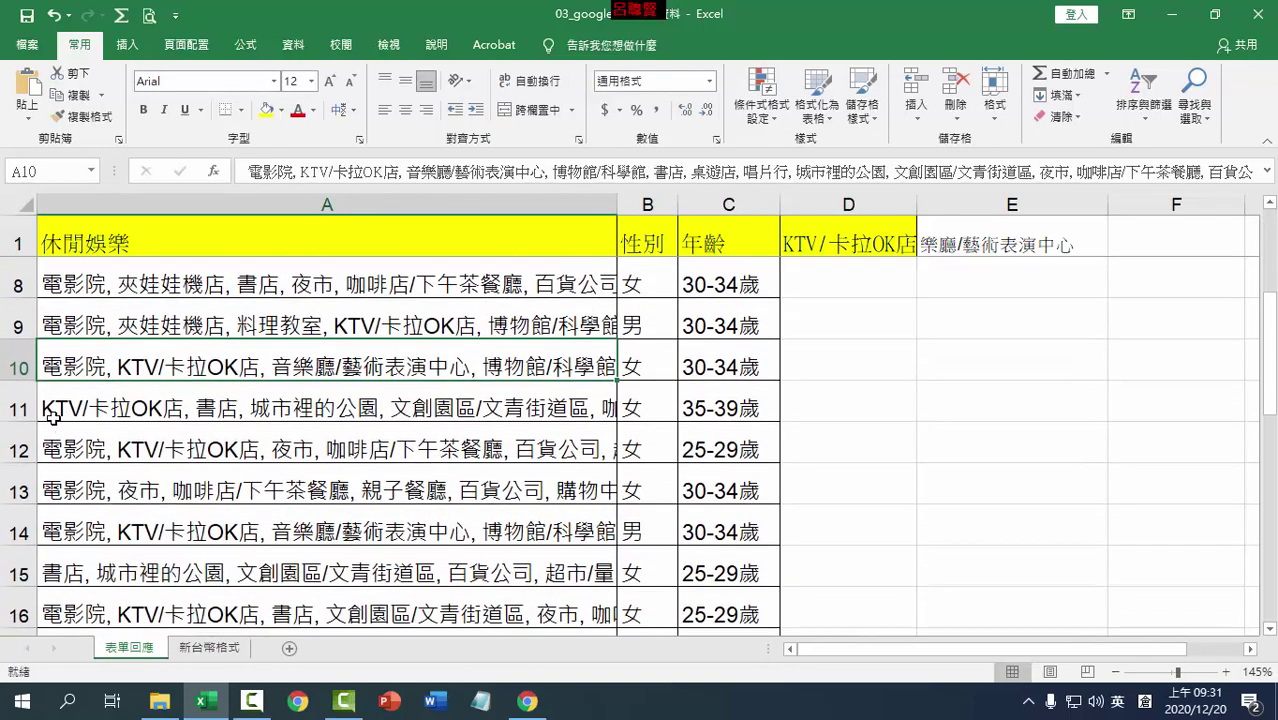
click(134, 449)
click(185, 548)
scroll(185, 548, up, 2)
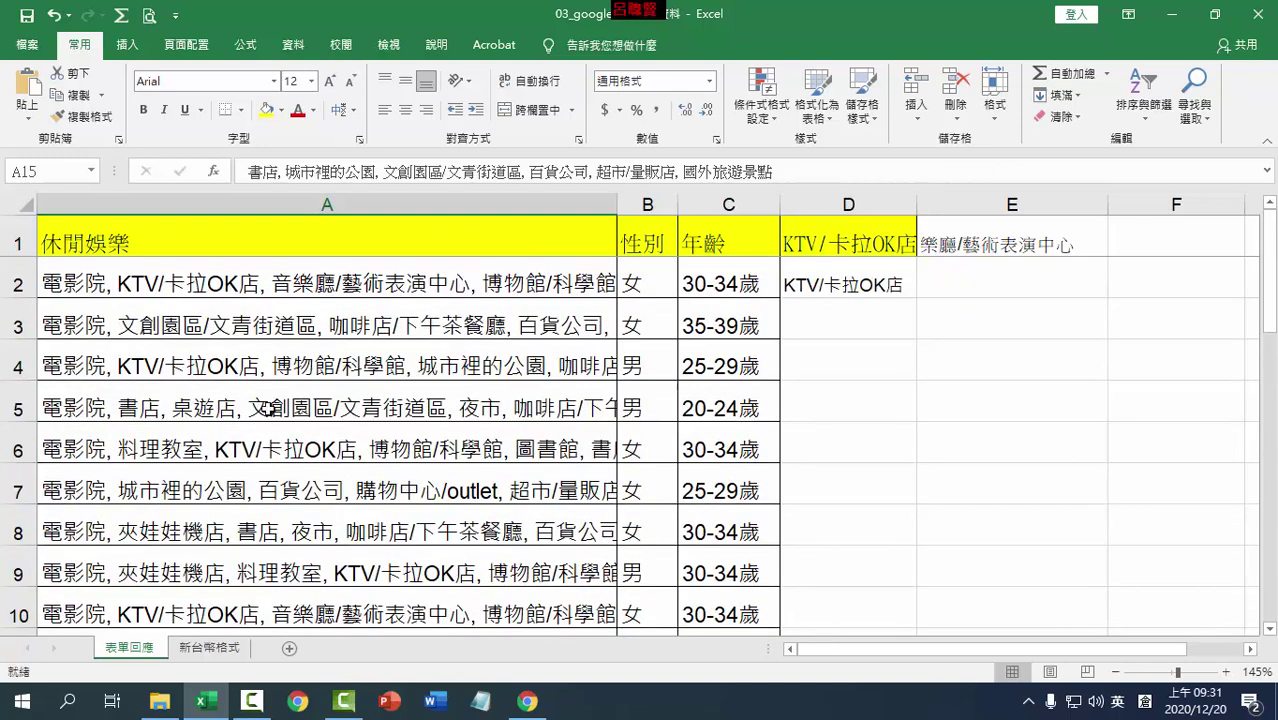
Label E1 as 'find' and select D2 to view its MID formula.
click(982, 245)
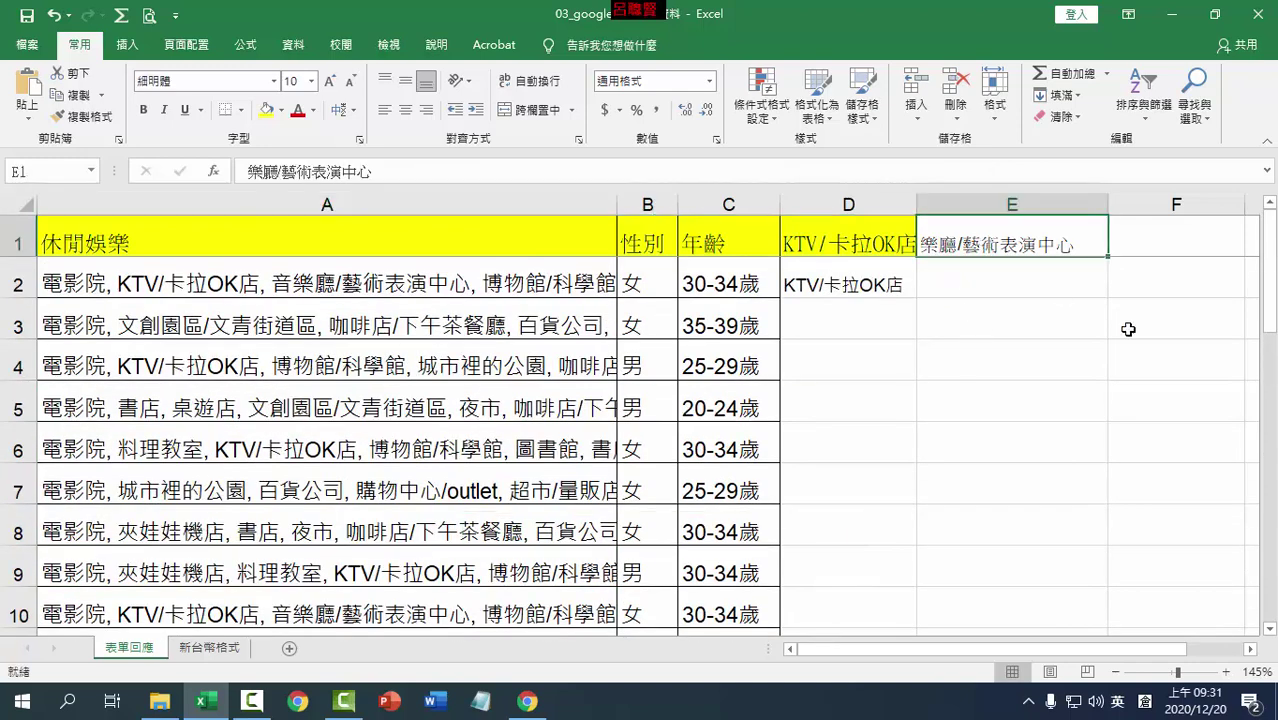
text(fi)
text(fi)
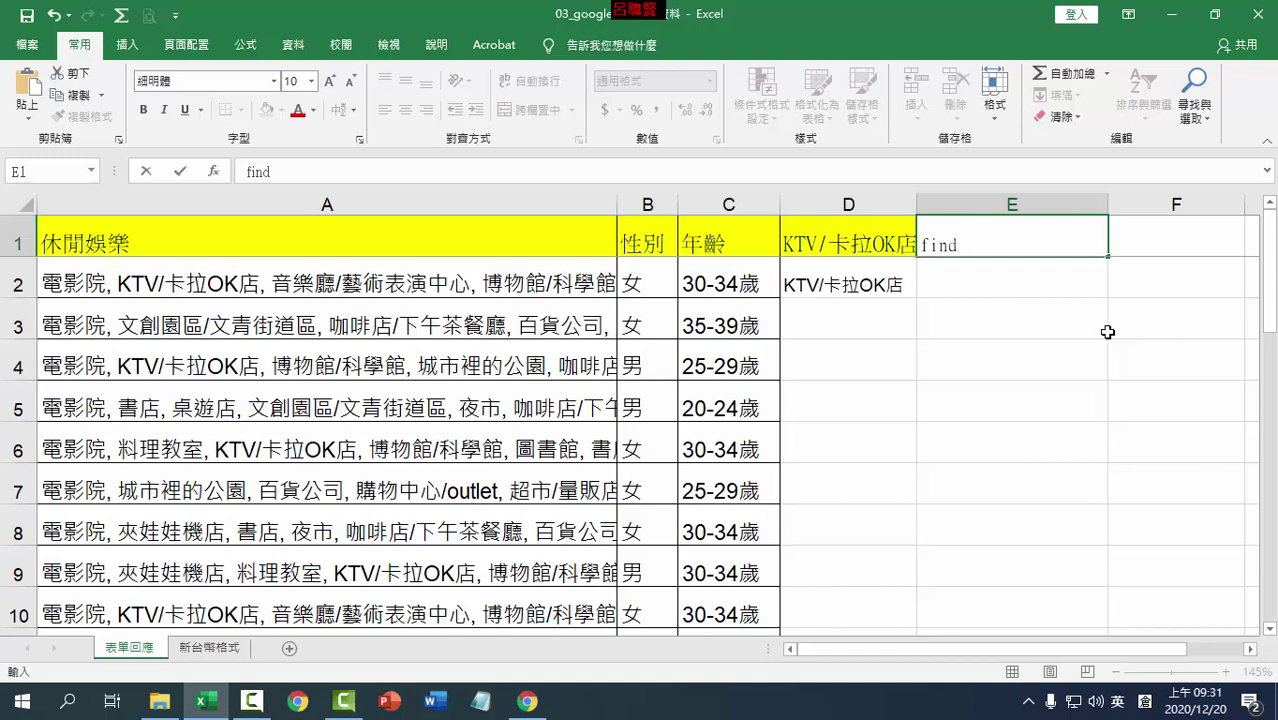
click(970, 362)
click(800, 287)
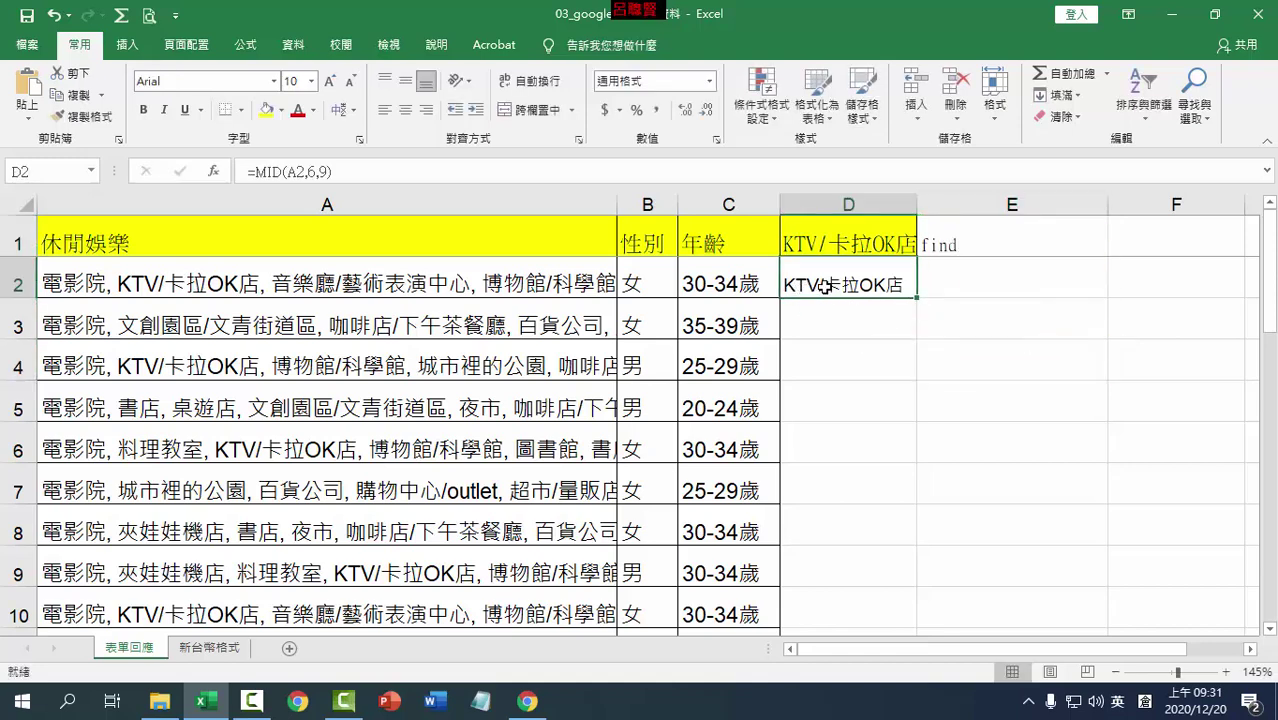
Review D2's =MID(A2,6,9) formula, then select E2.
double_click(868, 284)
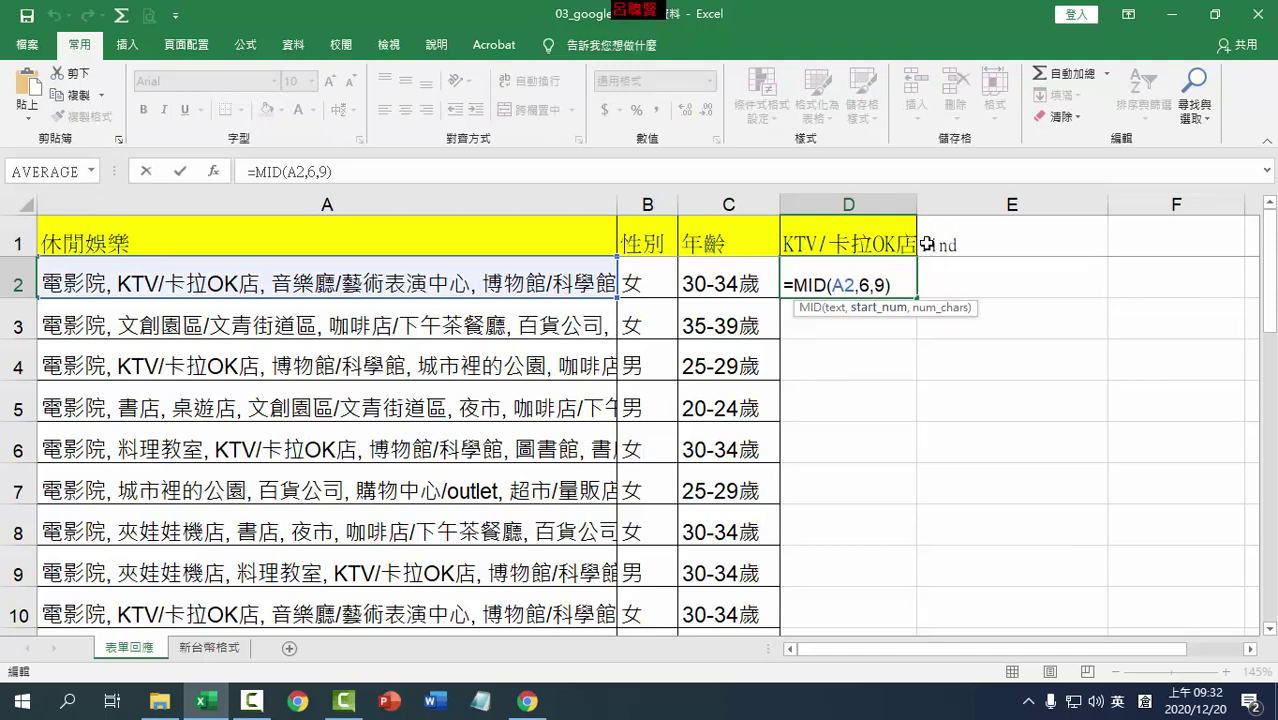
click(925, 277)
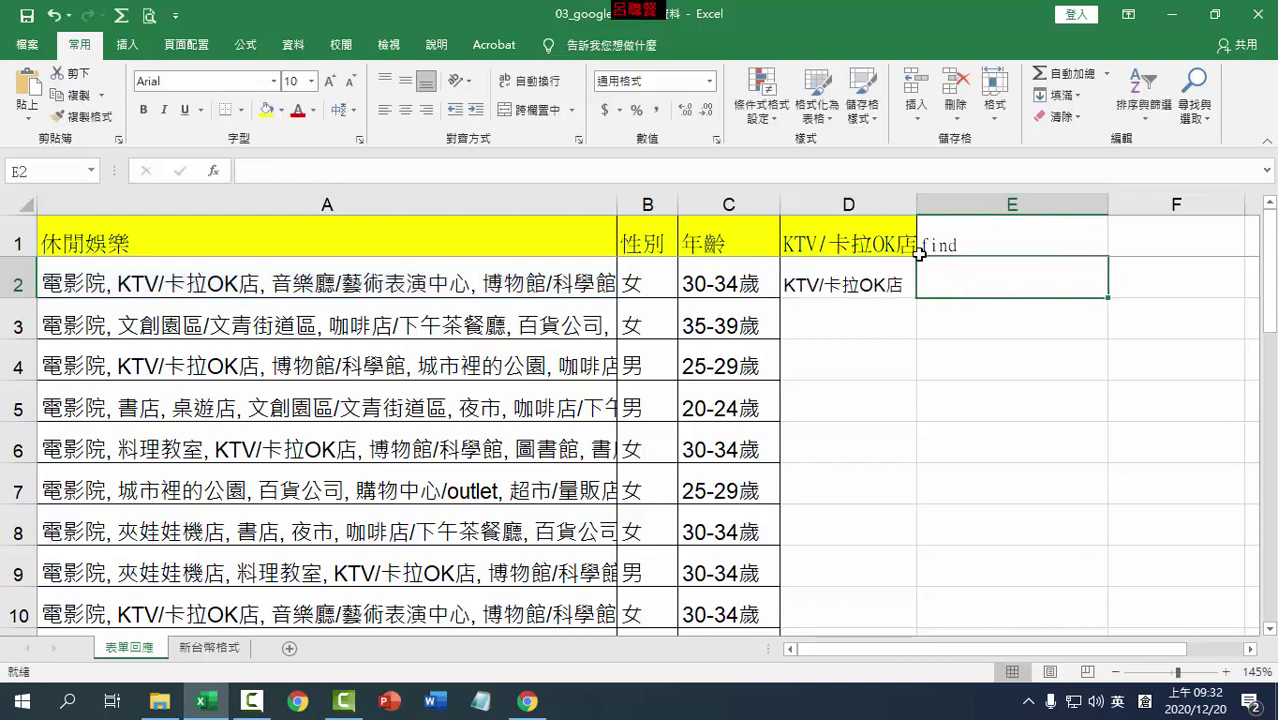
click(350, 284)
click(955, 287)
Enter =FIND("k",A2) in E2 to locate the K in A2.
double_click(960, 287)
text(=in)
key(BackSpace)
key(BackSpace)
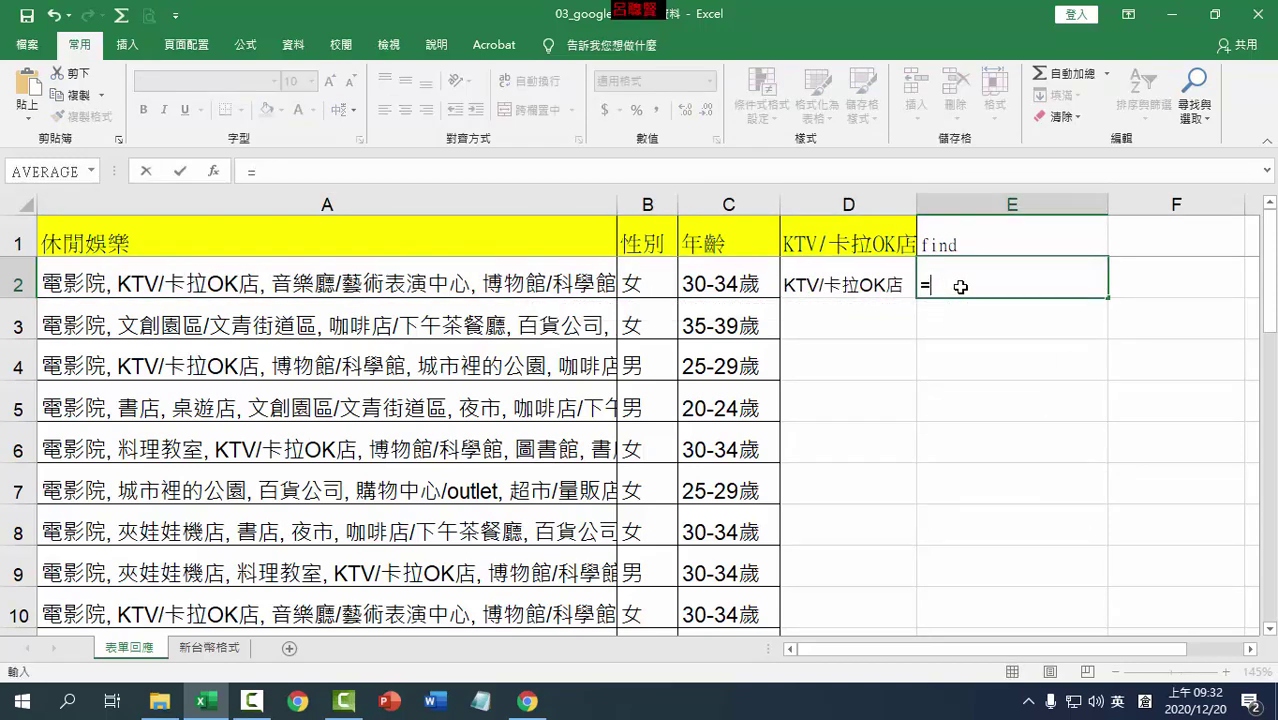
text(find("k)
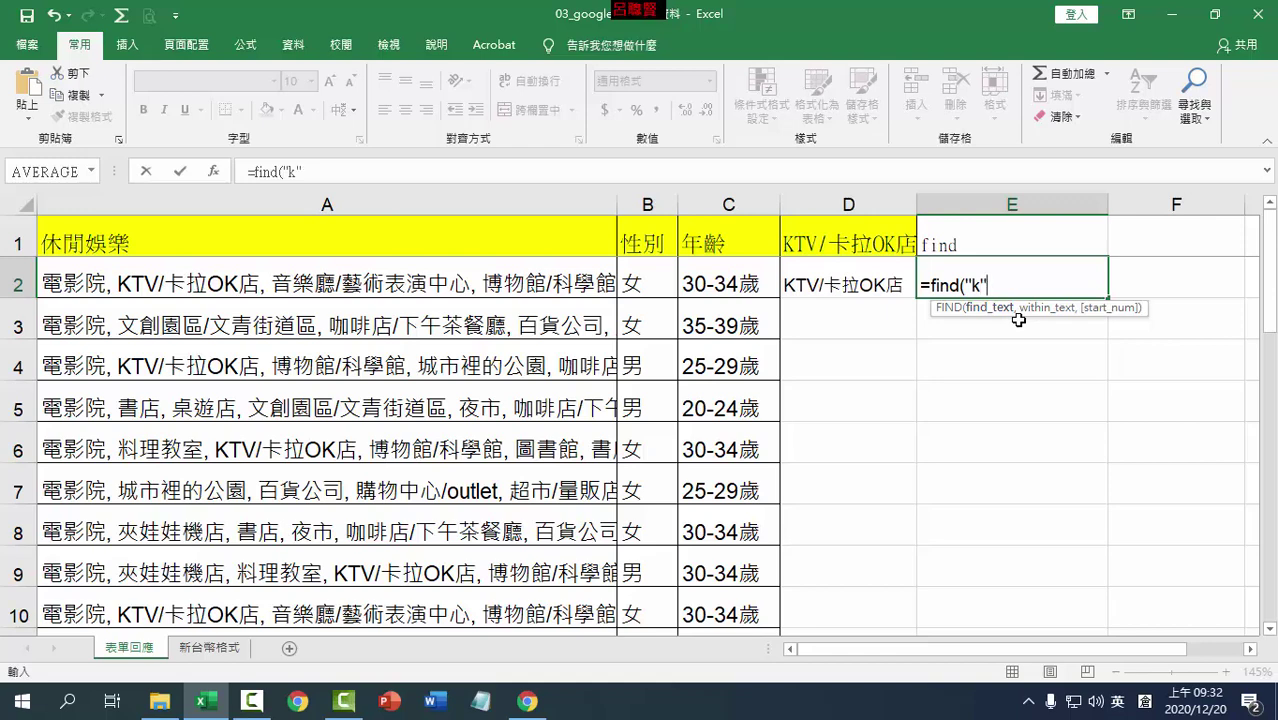
text(,)
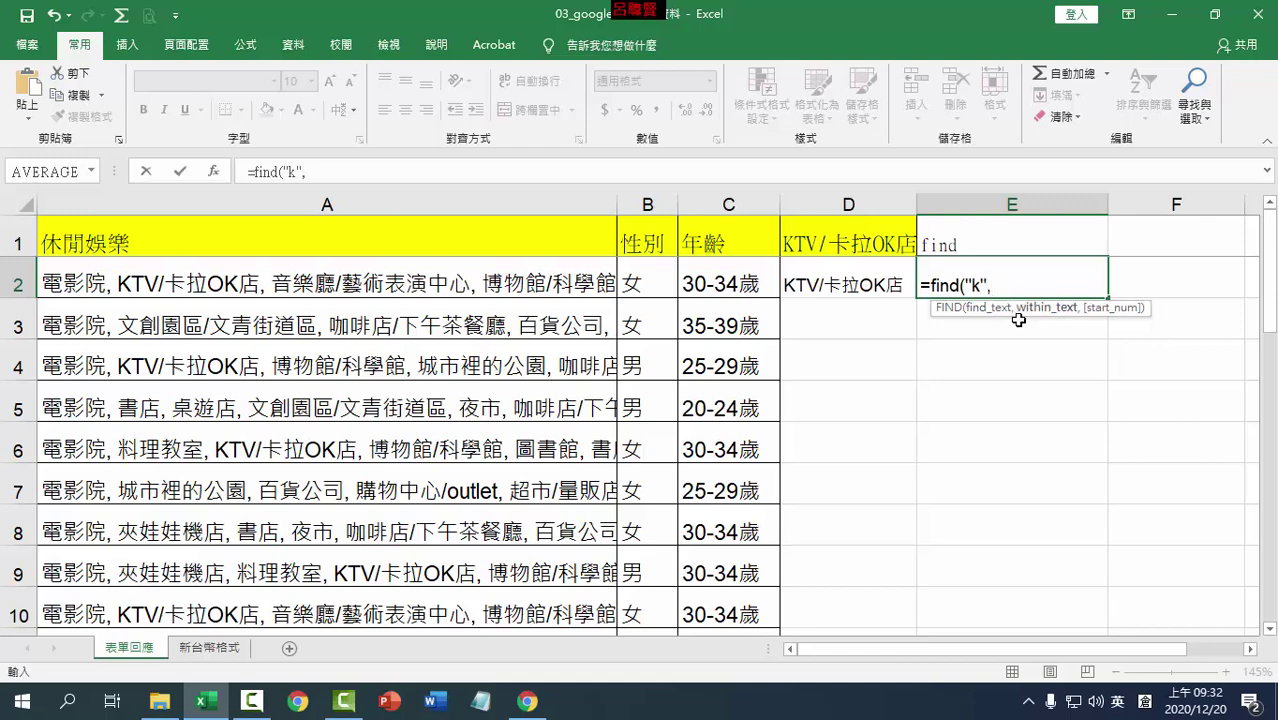
click(531, 283)
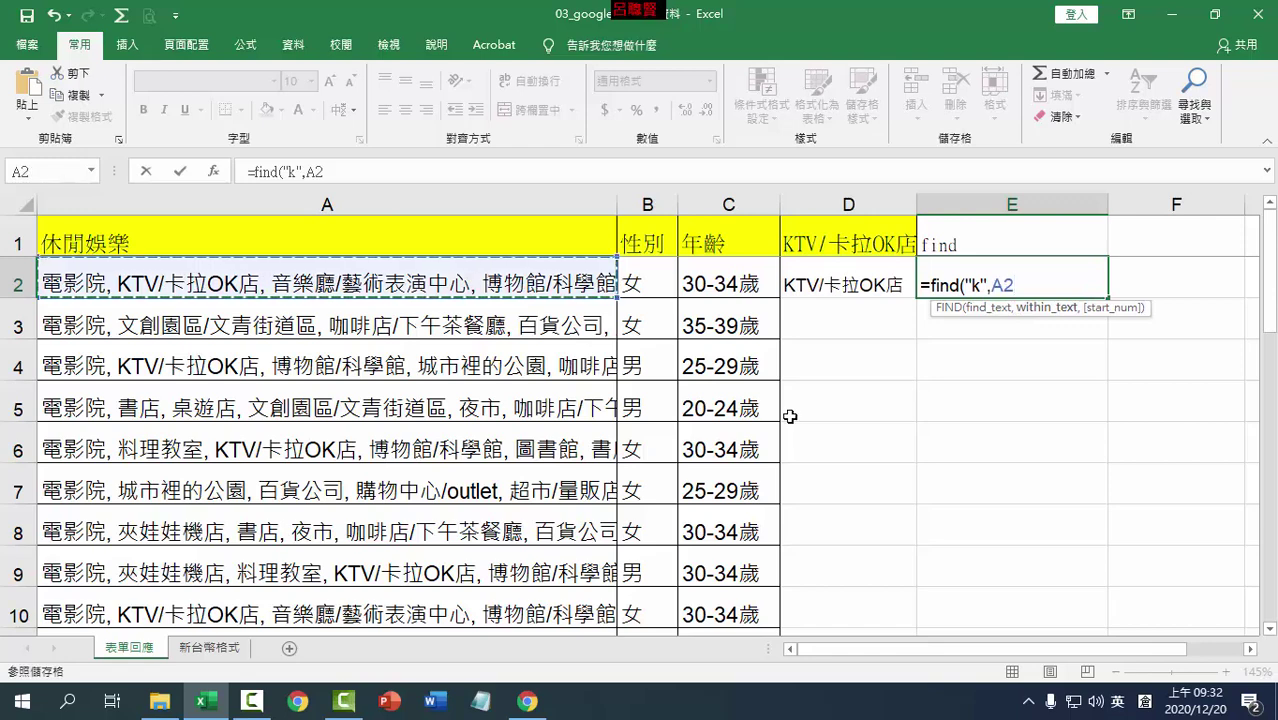
text())
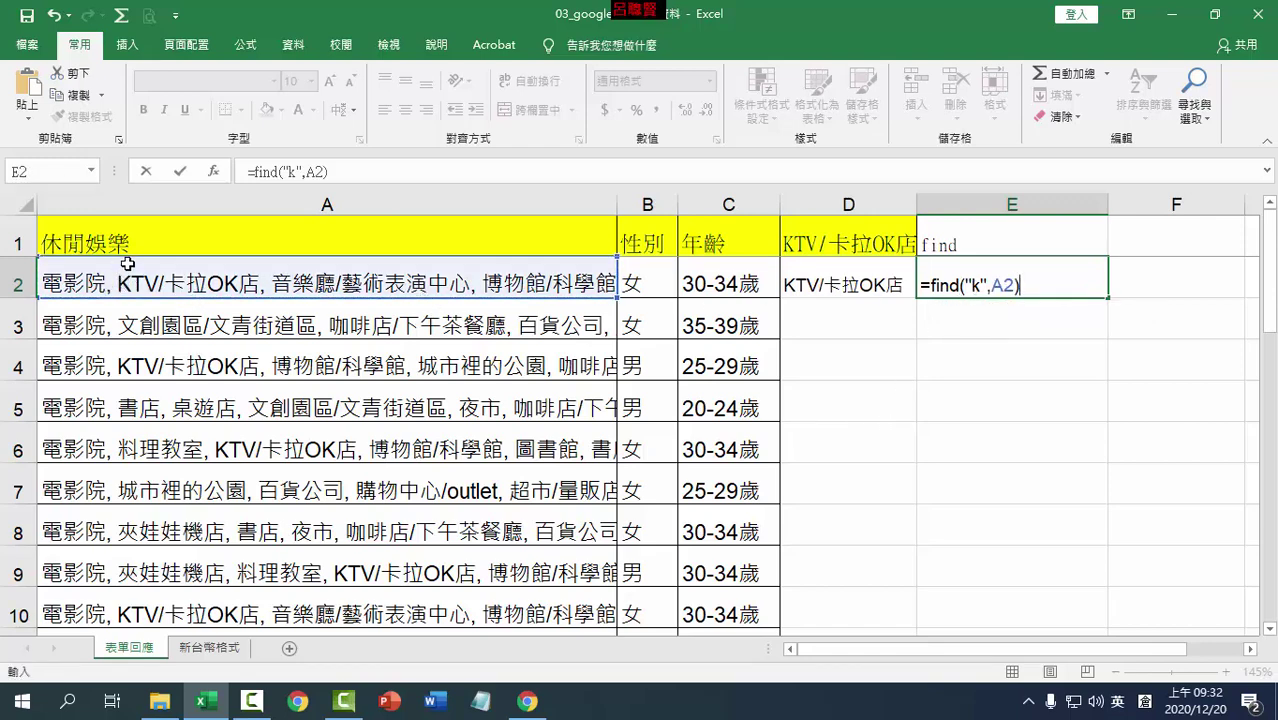
key(Return)
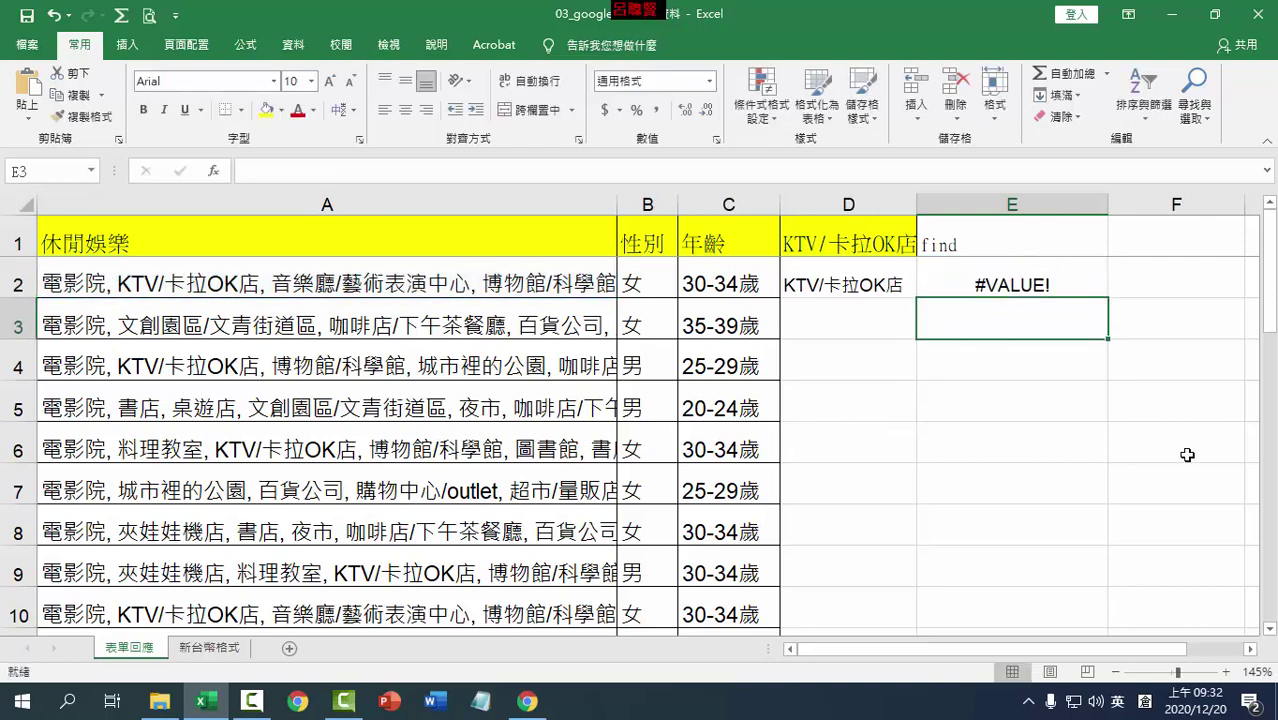
Change E2's search letter to uppercase K, giving =FIND("K",A2).
double_click(996, 282)
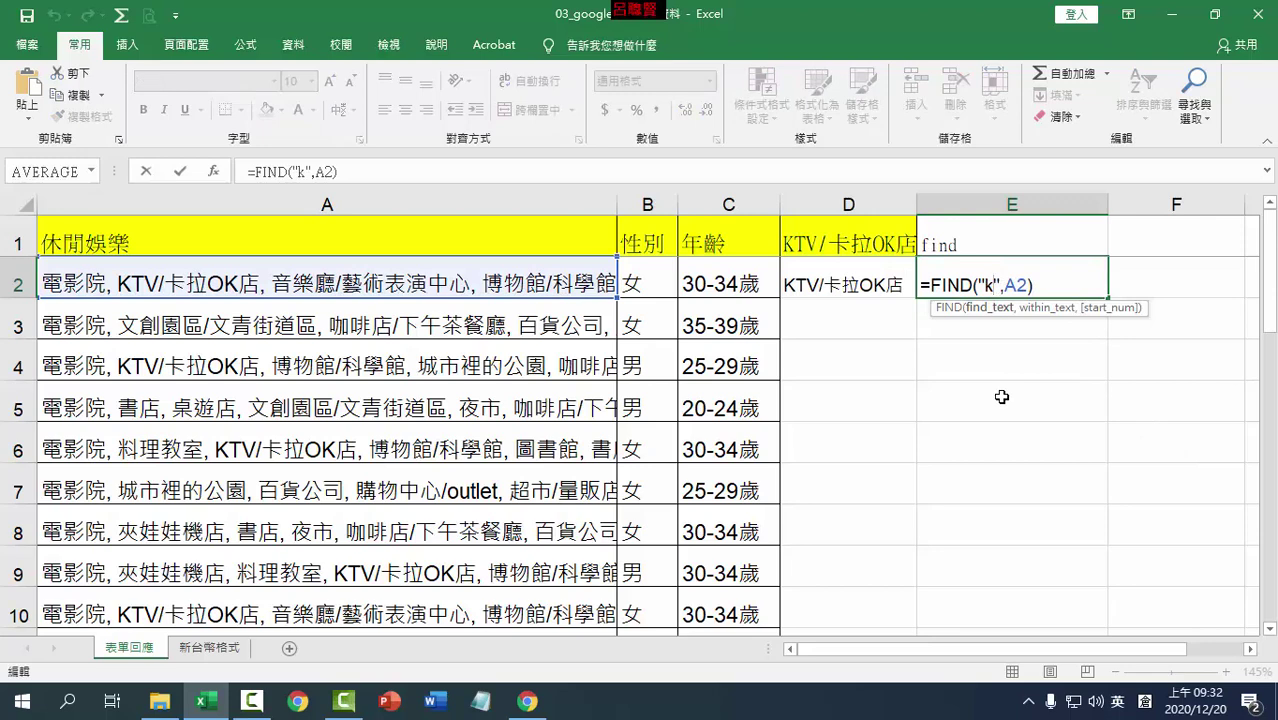
key(BackSpace)
text(K)
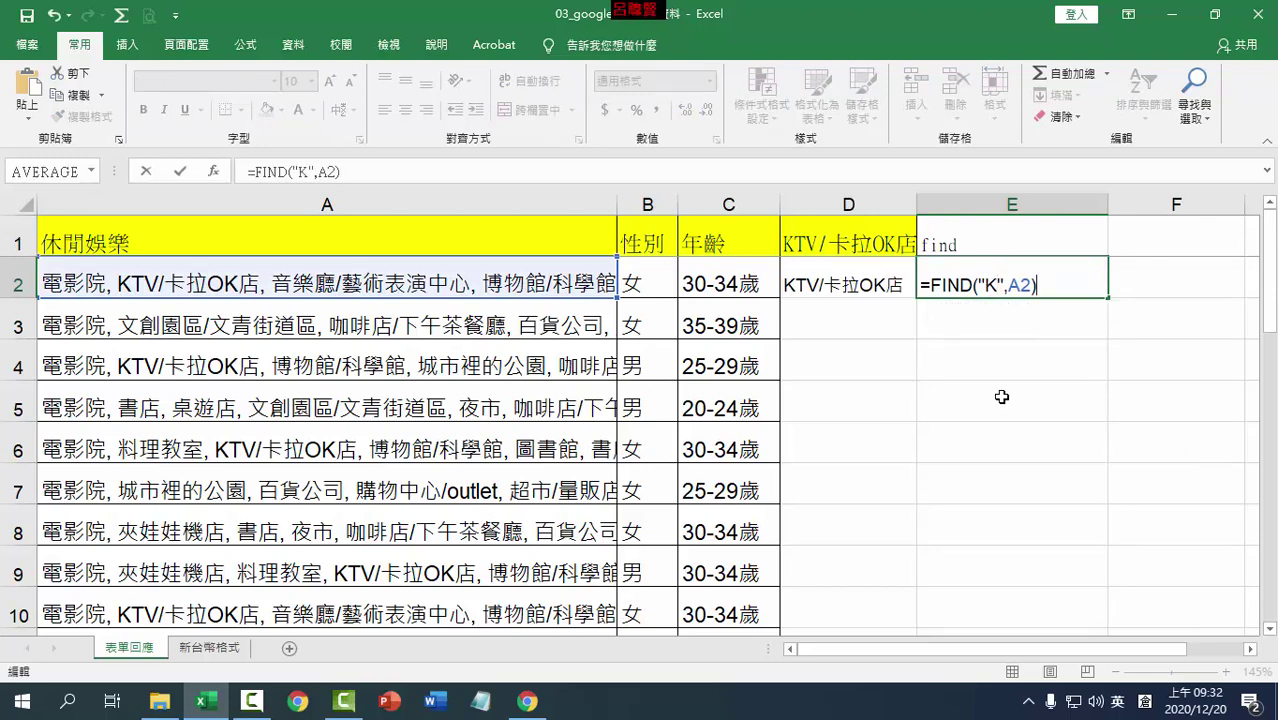
key(Return)
click(1075, 290)
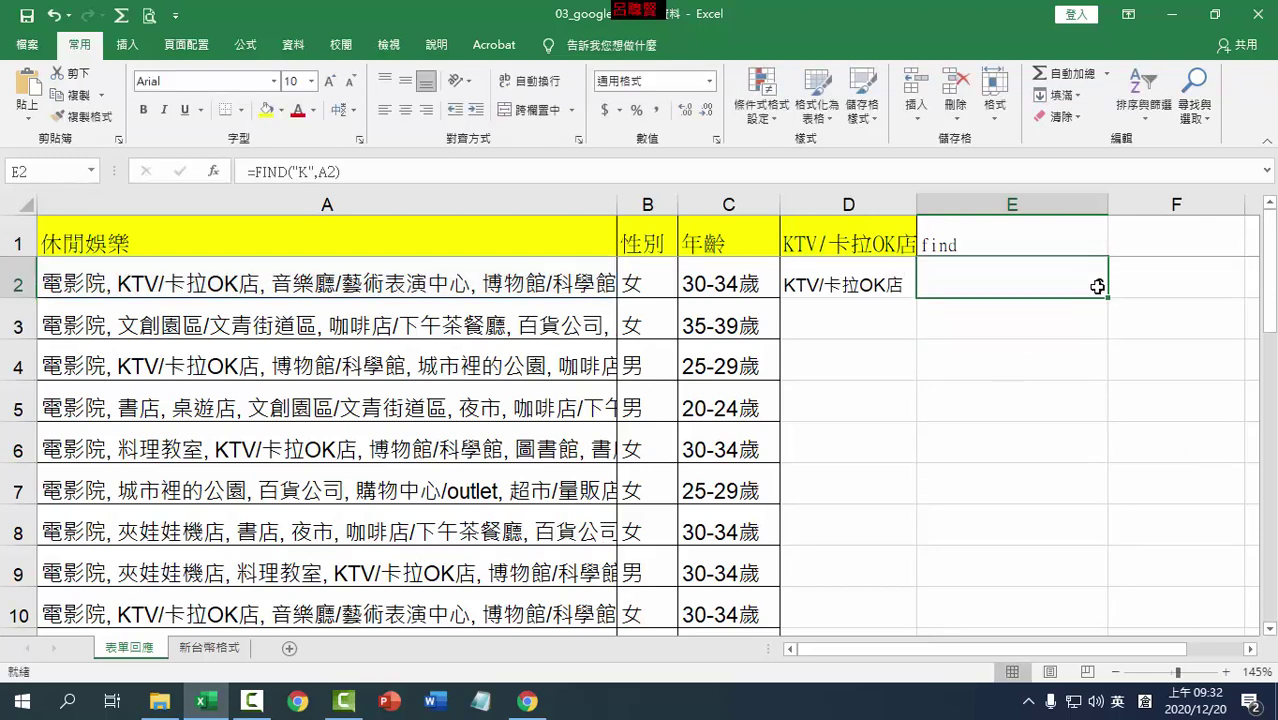
double_click(1108, 297)
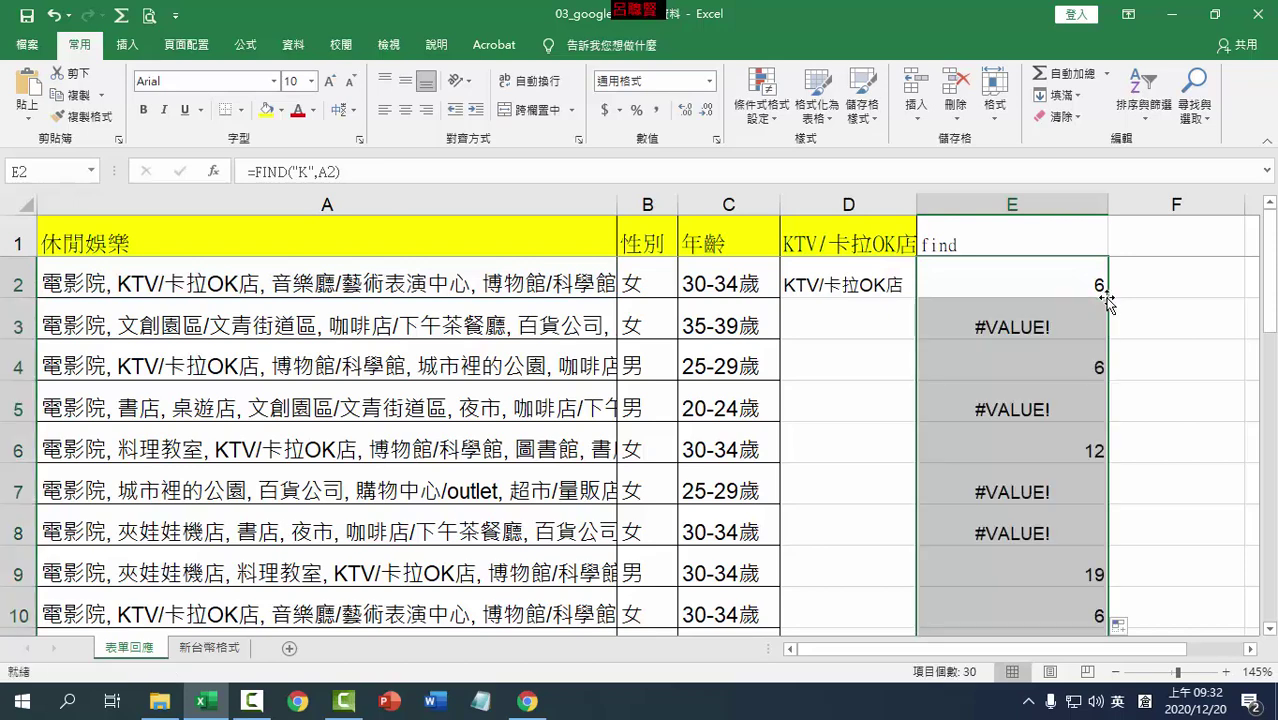
click(1062, 284)
click(1018, 330)
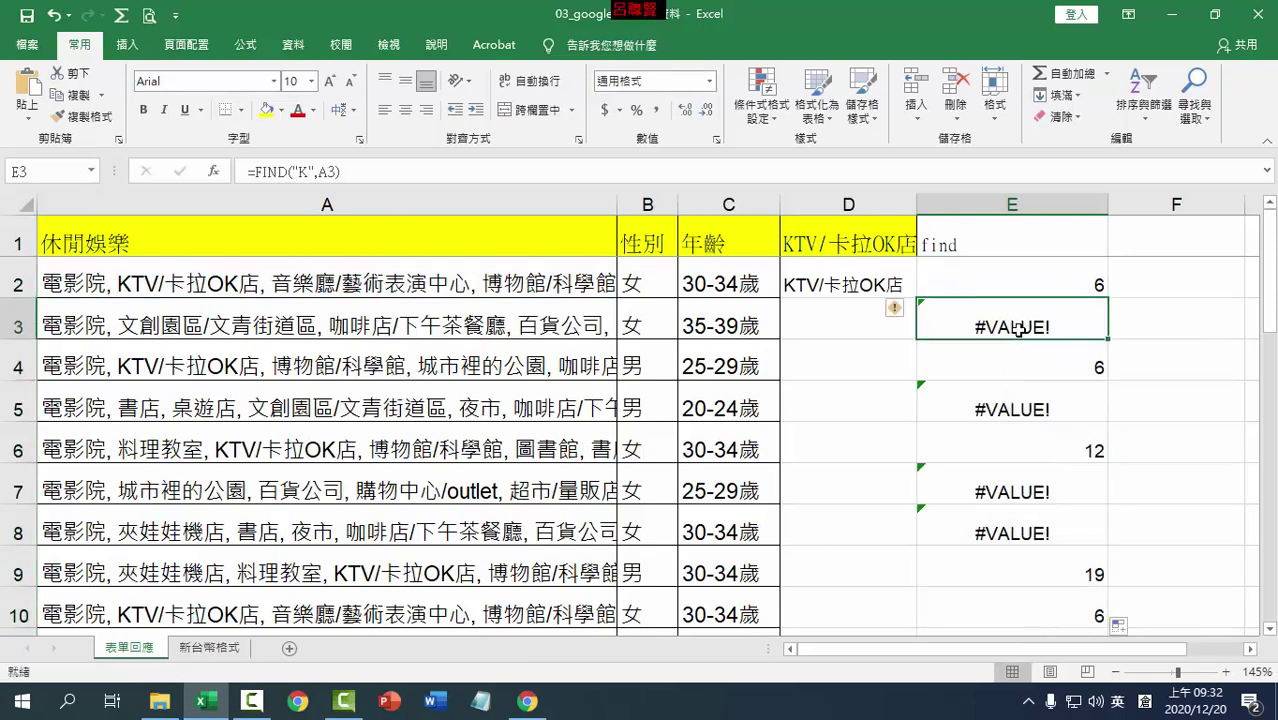
click(1082, 287)
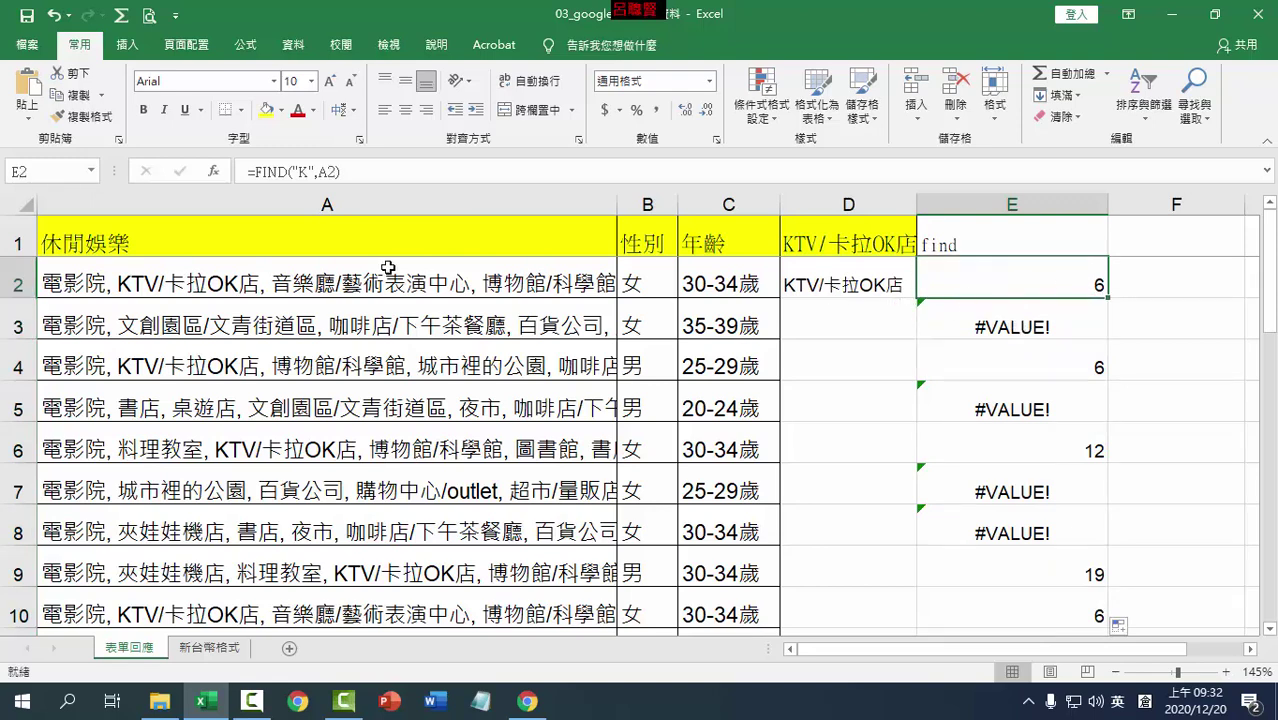
click(1090, 452)
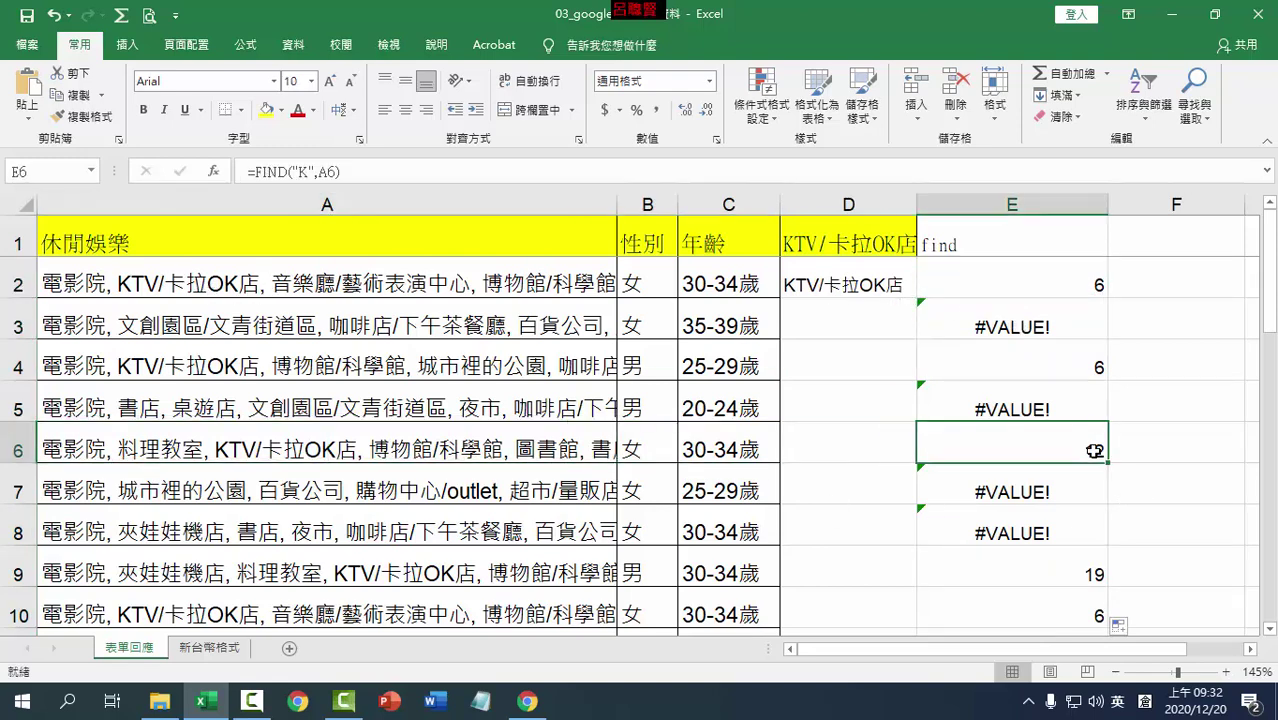
click(1010, 572)
scroll(960, 500, down, 2)
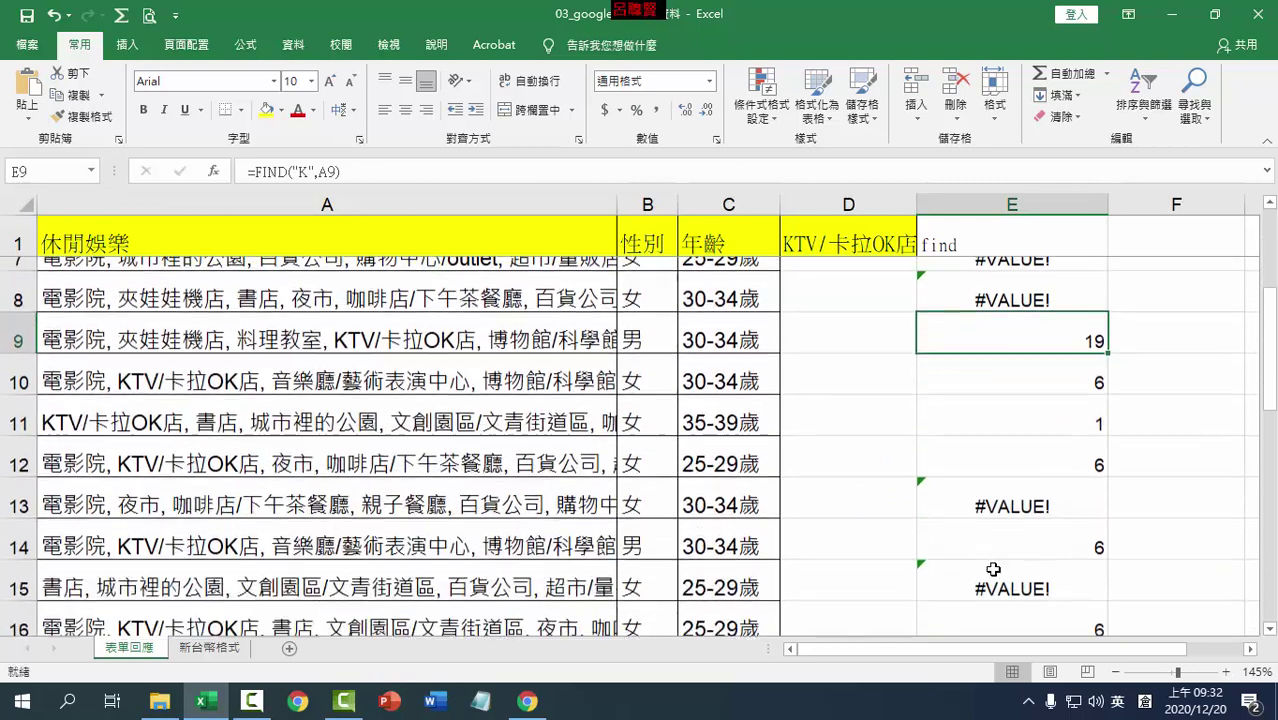
click(1090, 380)
click(1080, 408)
scroll(210, 460, up, 2)
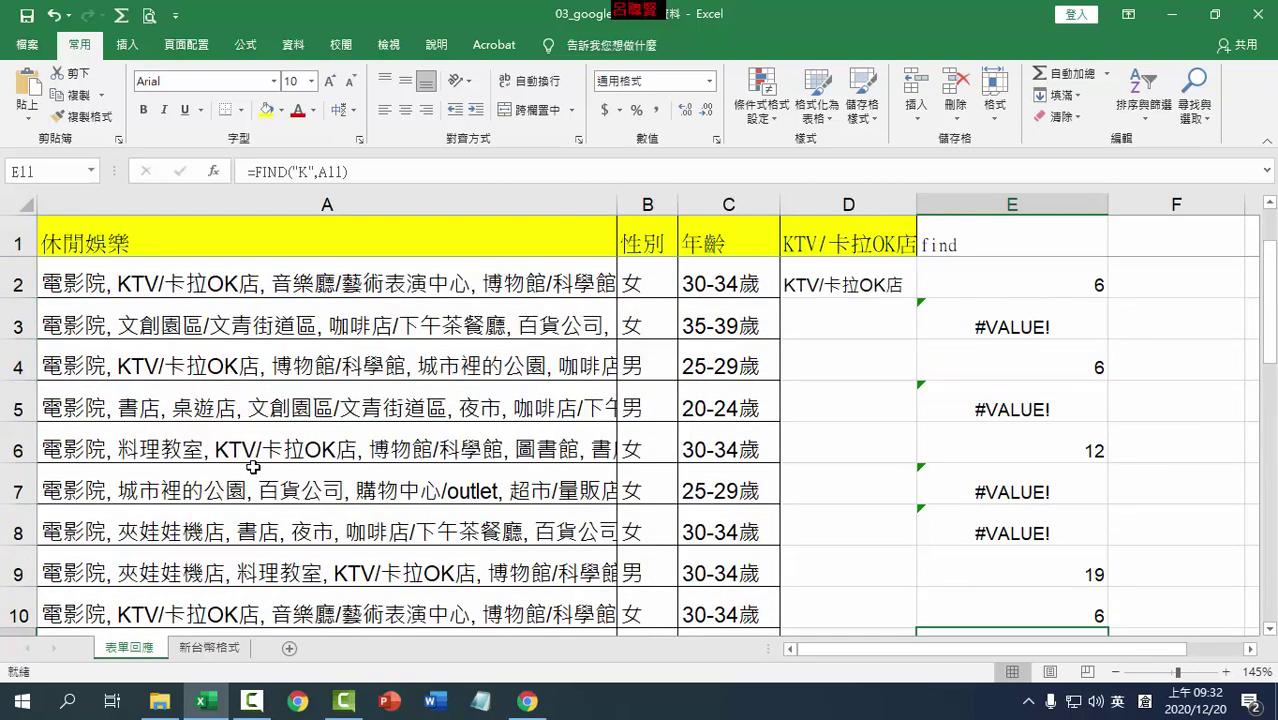
click(1075, 288)
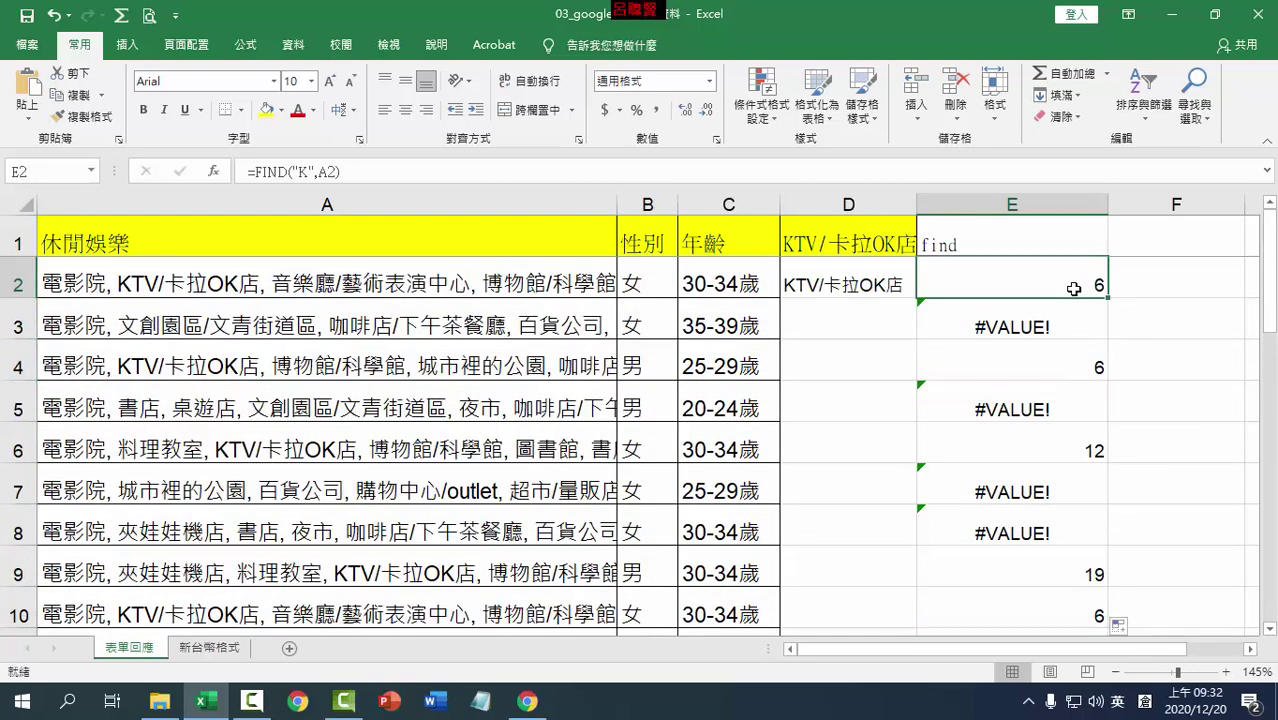
double_click(1073, 284)
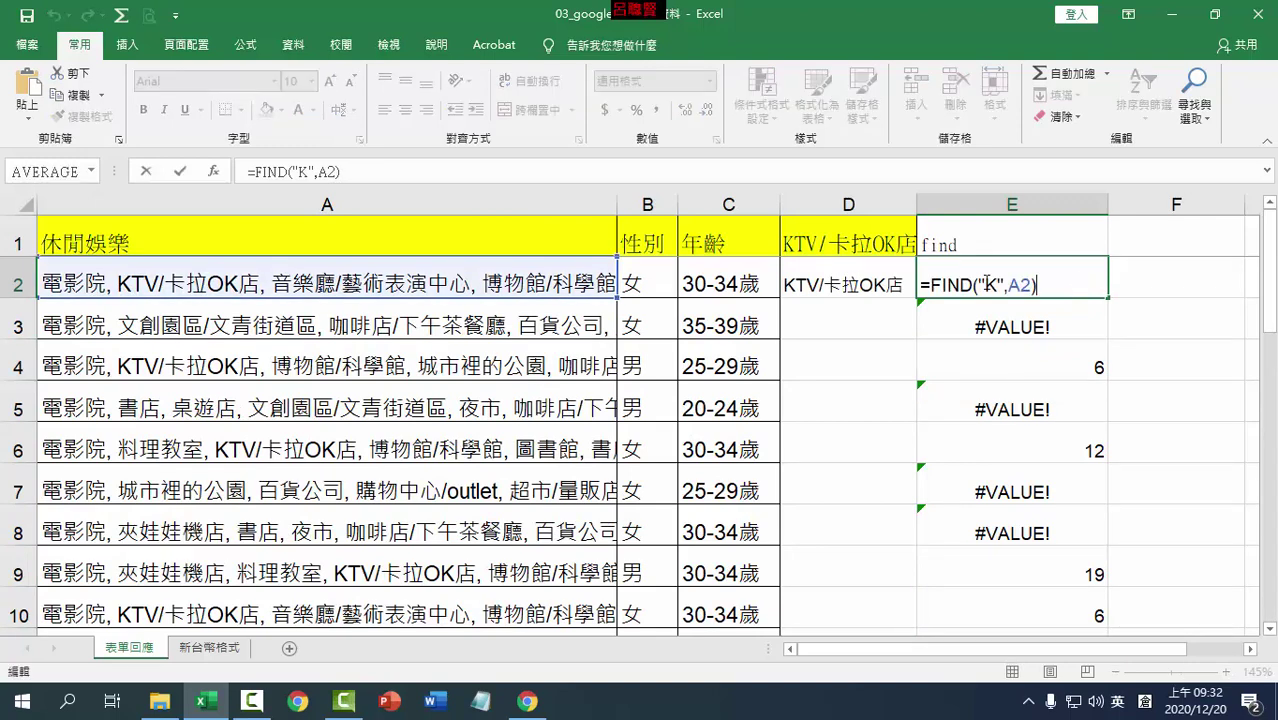
key(Escape)
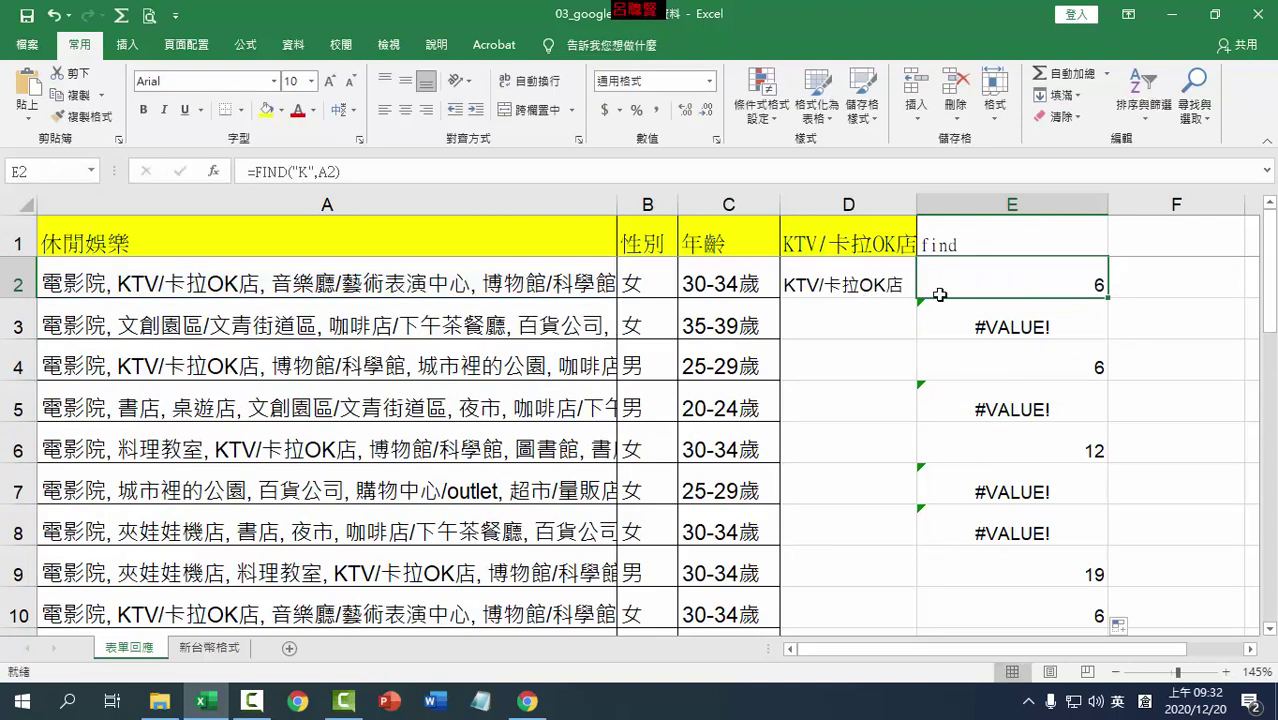
Open D2's =MID(A2,6,9) for editing and select the start position 6.
click(860, 288)
double_click(860, 288)
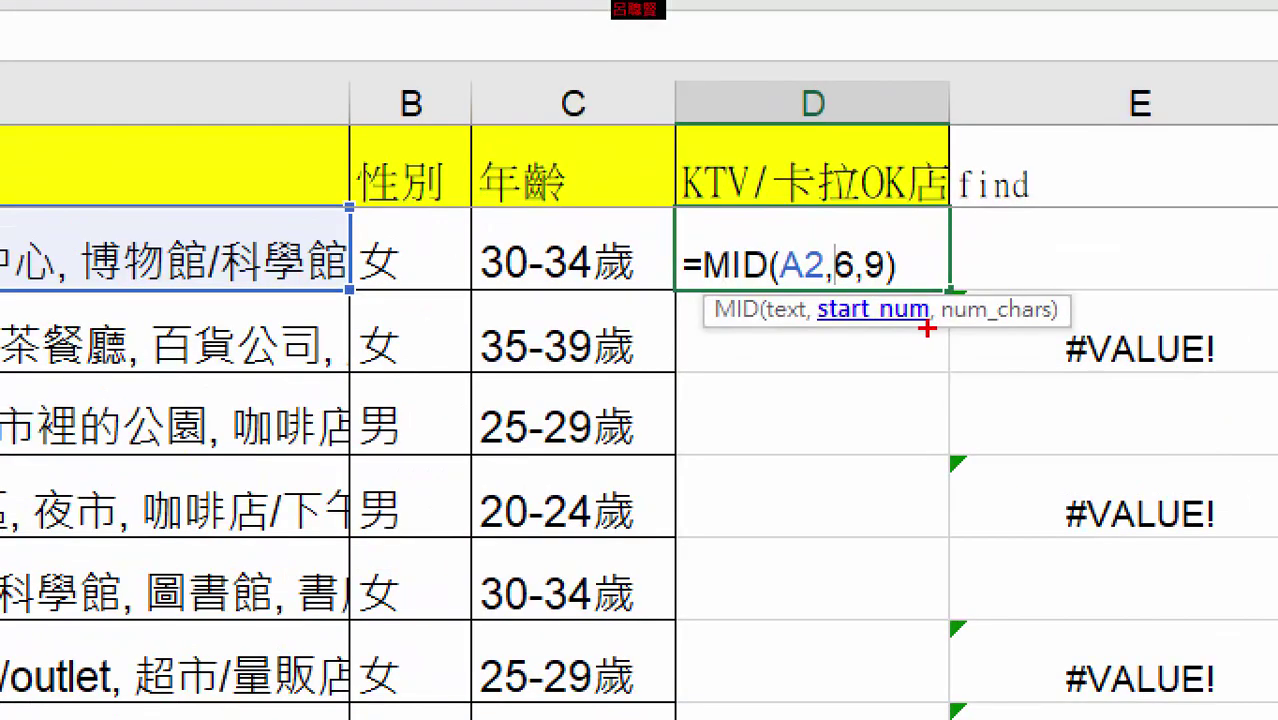
drag(930, 326, 816, 324)
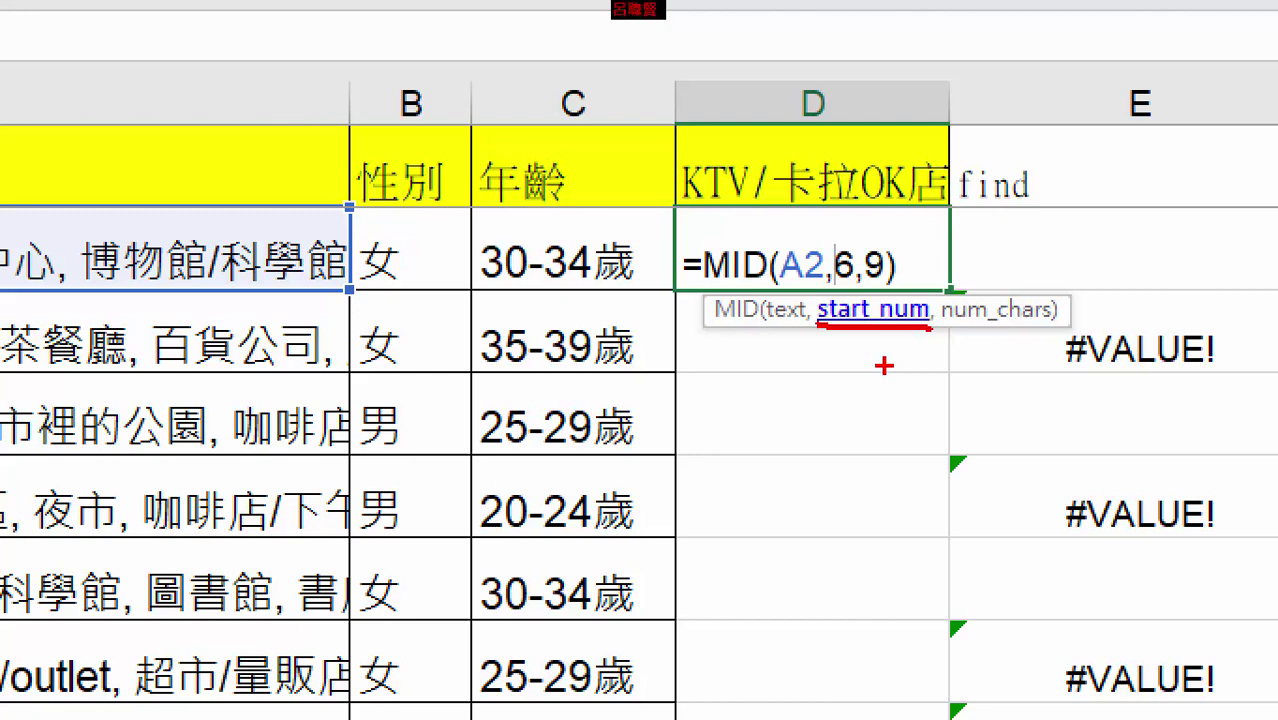
drag(868, 211, 868, 245)
drag(1032, 221, 1068, 208)
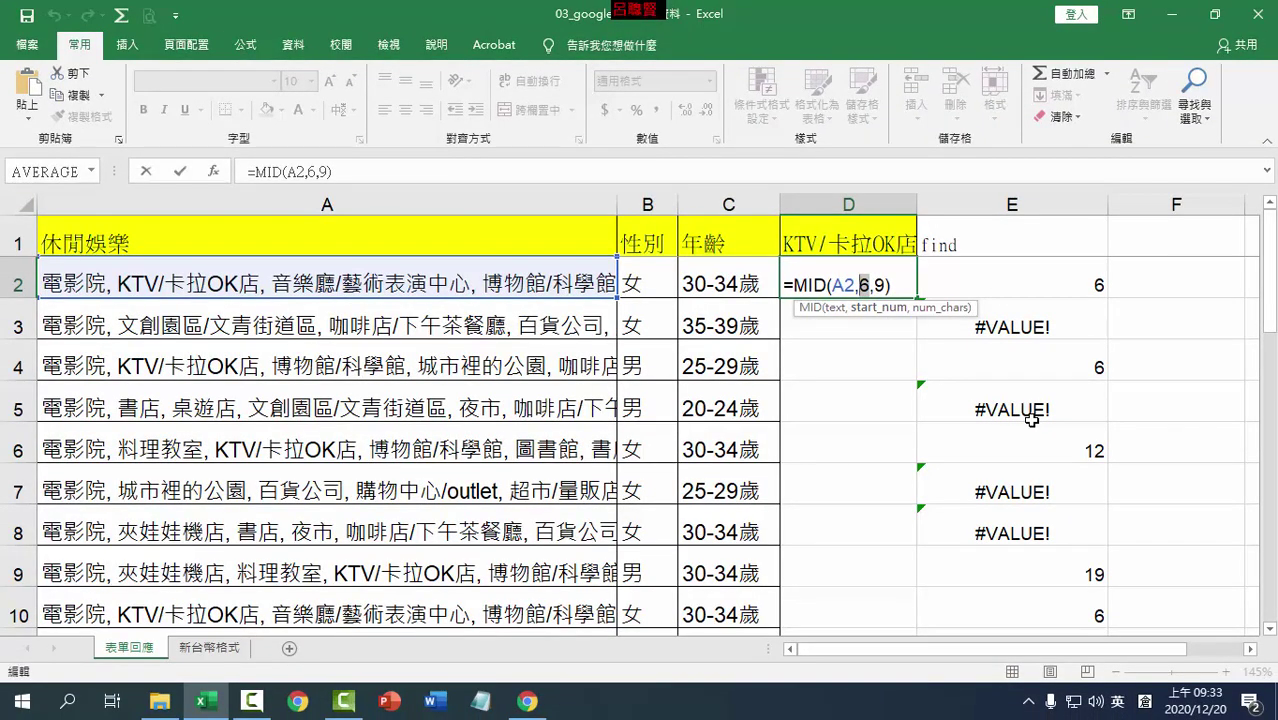
Replace D2's start position 6 with FIND("K",A2), giving =MID(A2,FIND("K",A2),9).
text(FIND)
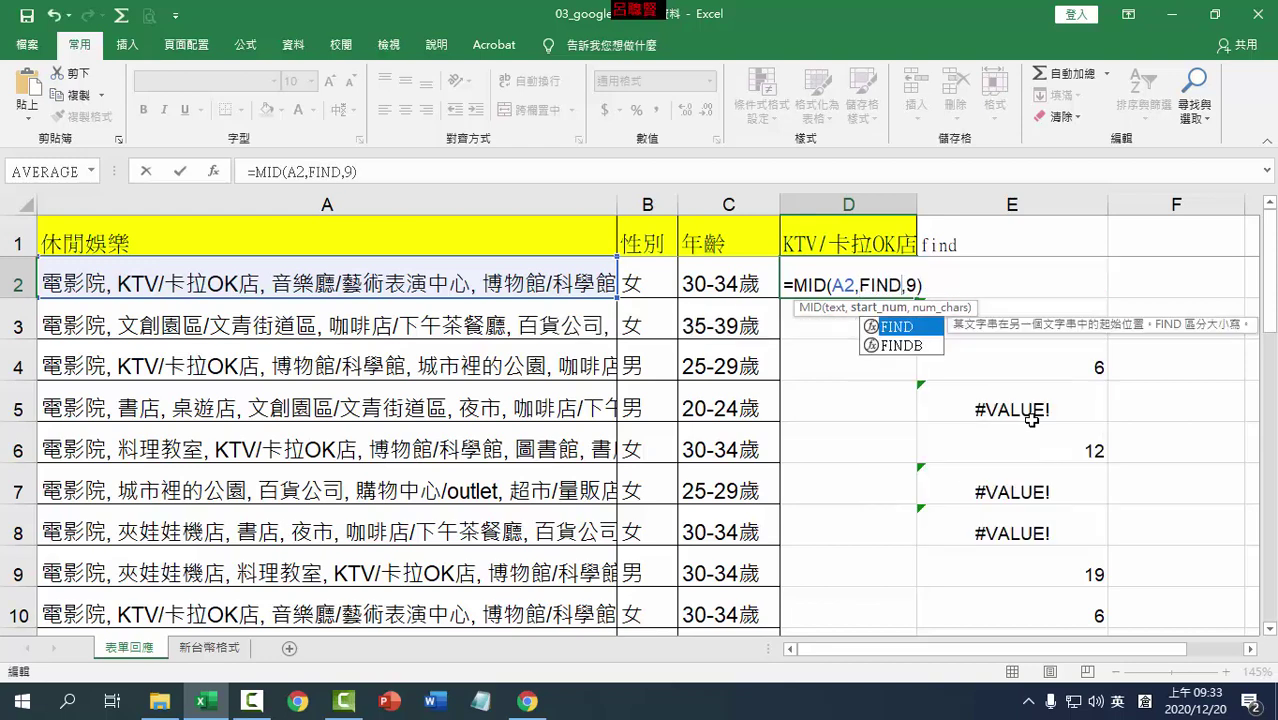
text(()
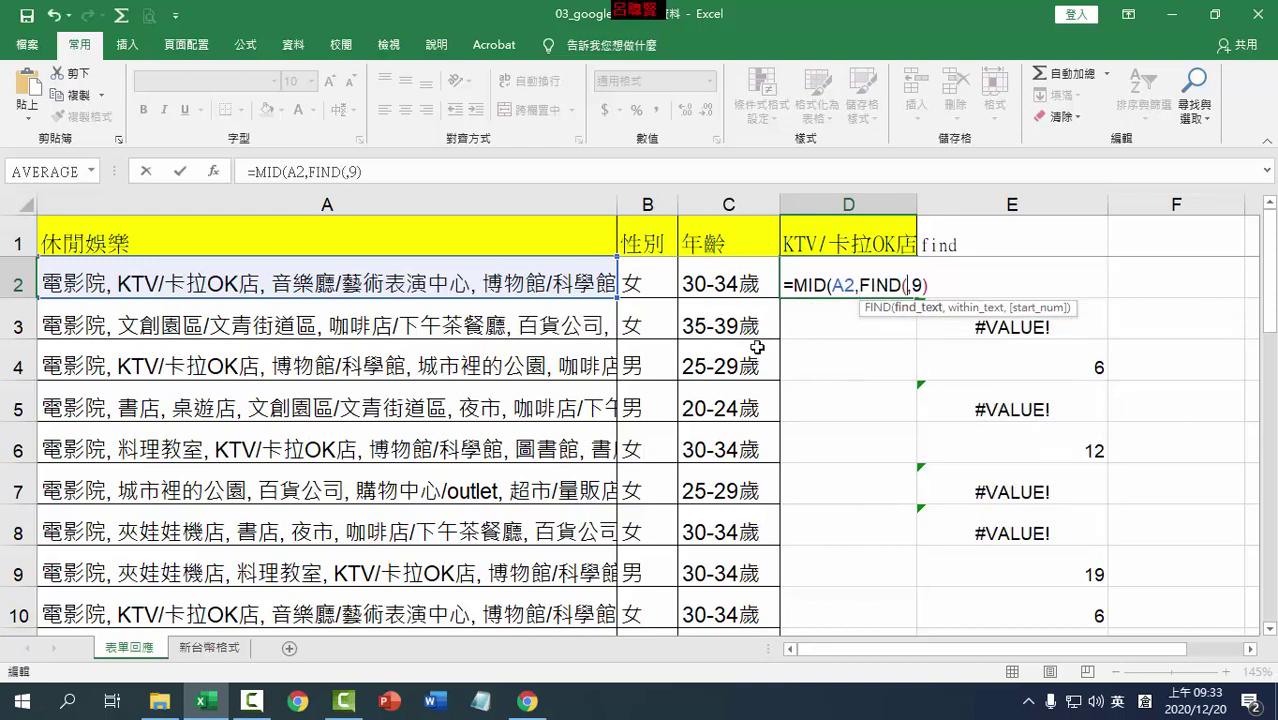
text("k)
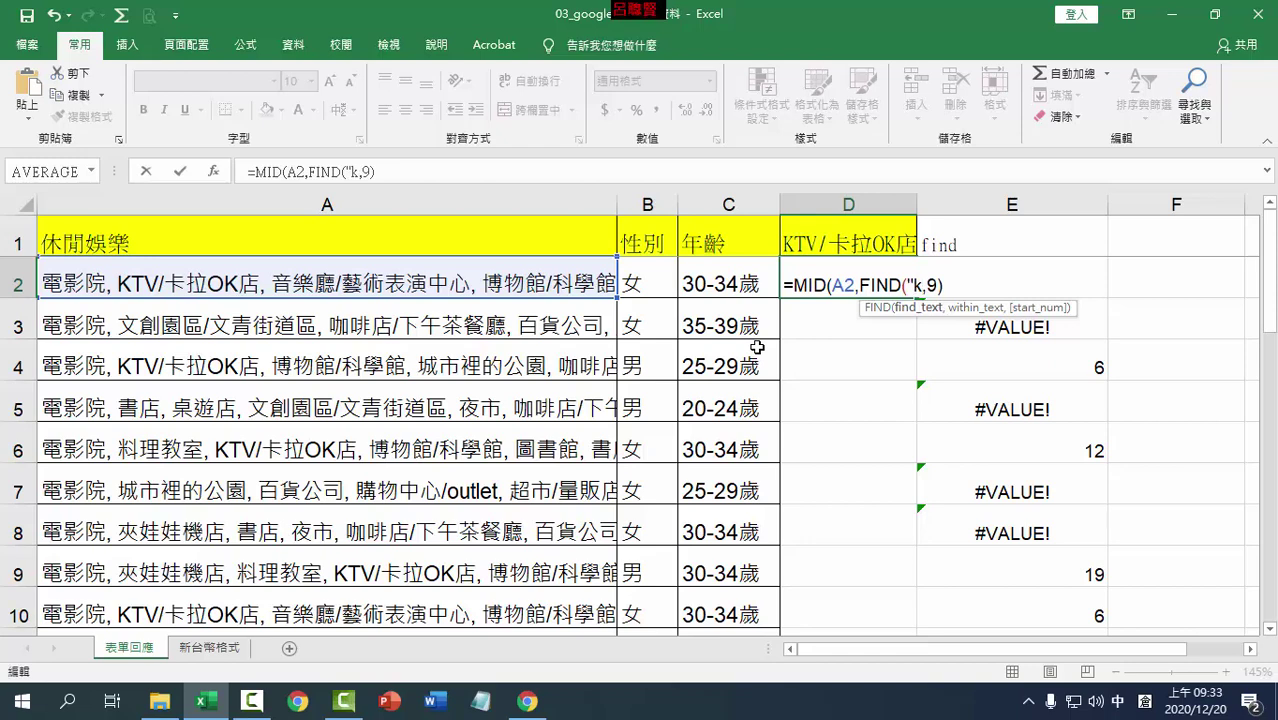
key(BackSpace)
text(k)
key(BackSpace)
text(大)
key(BackSpace)
key(shift)
text(K)
text(")
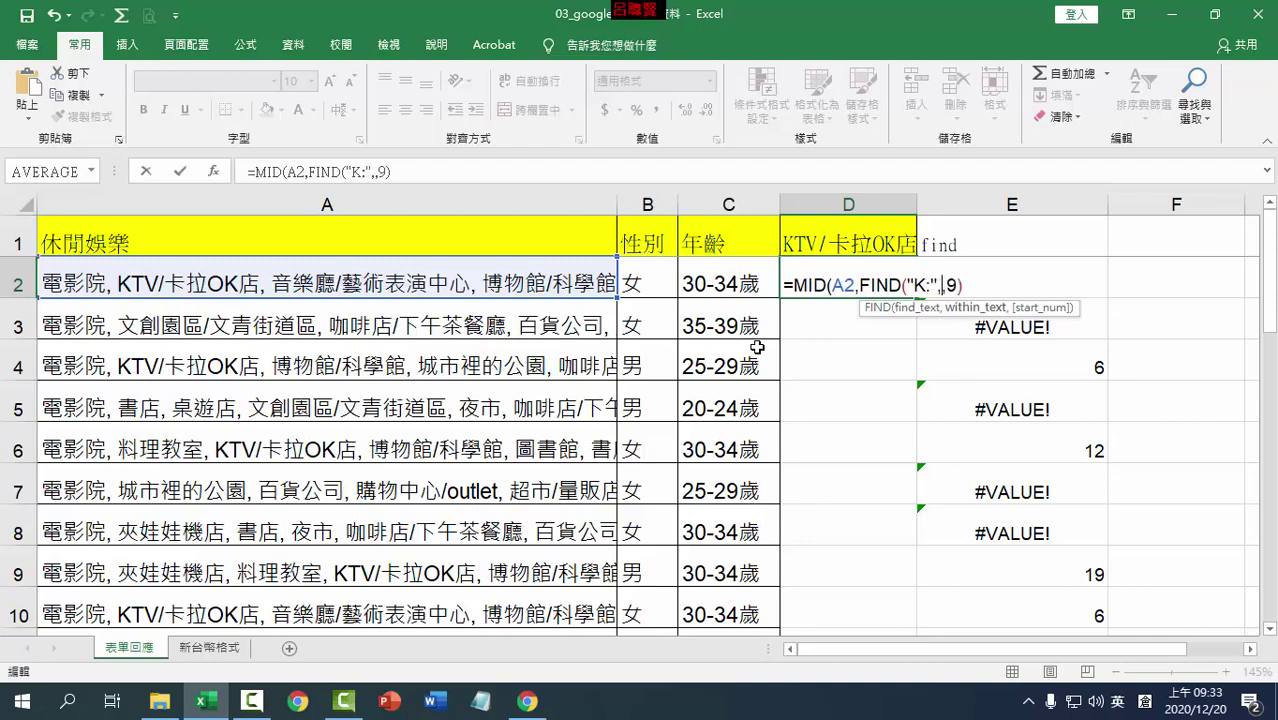
key(BackSpace)
text(:,)
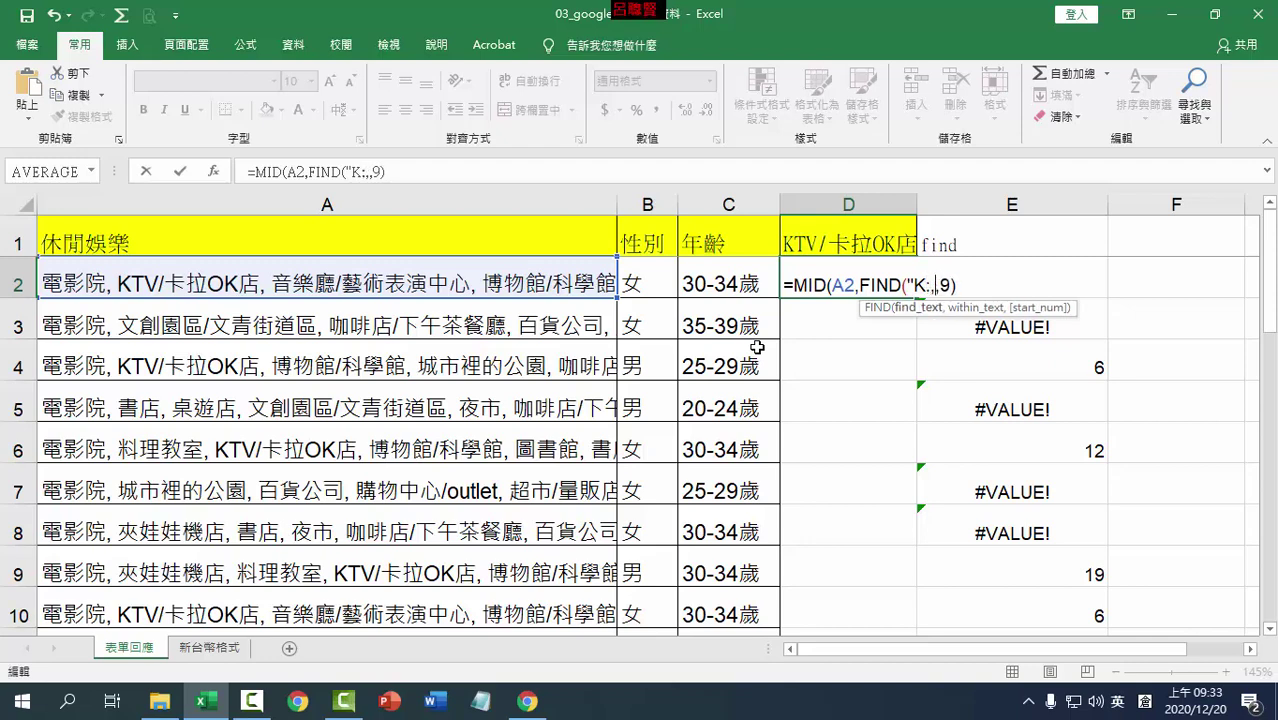
key(BackSpace)
key(BackSpace)
text(")
text(,)
click(555, 284)
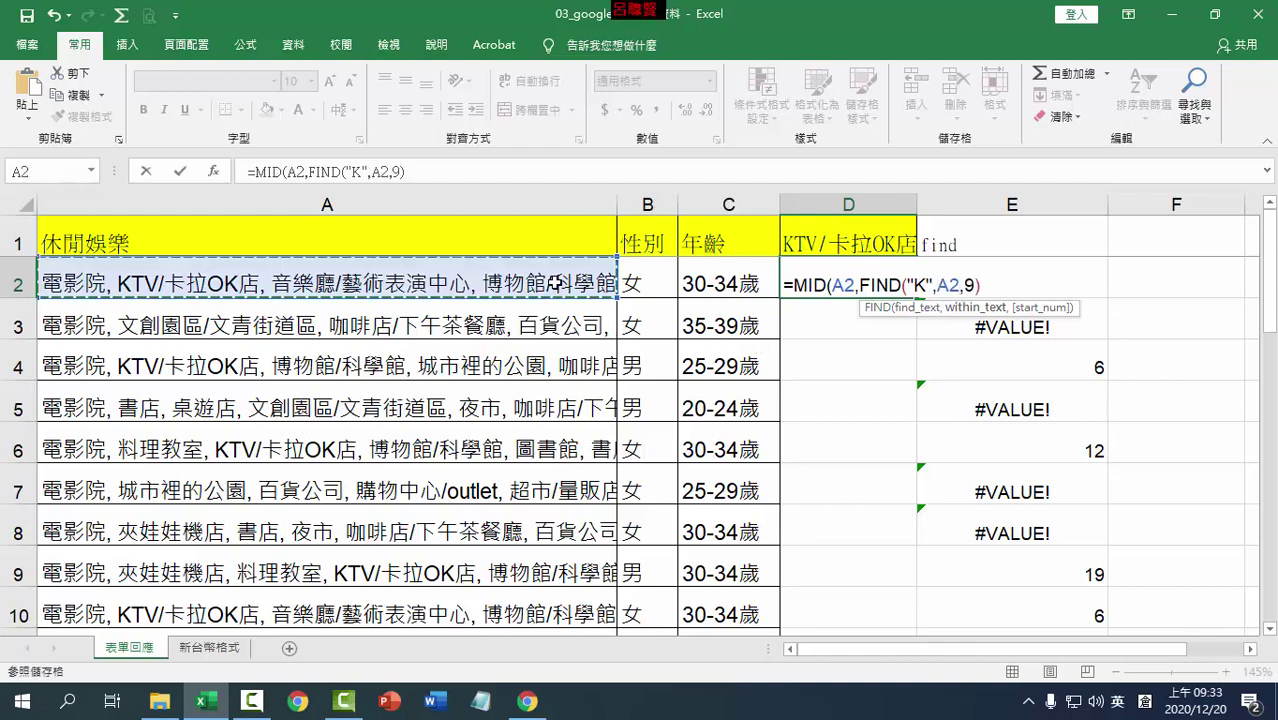
text())
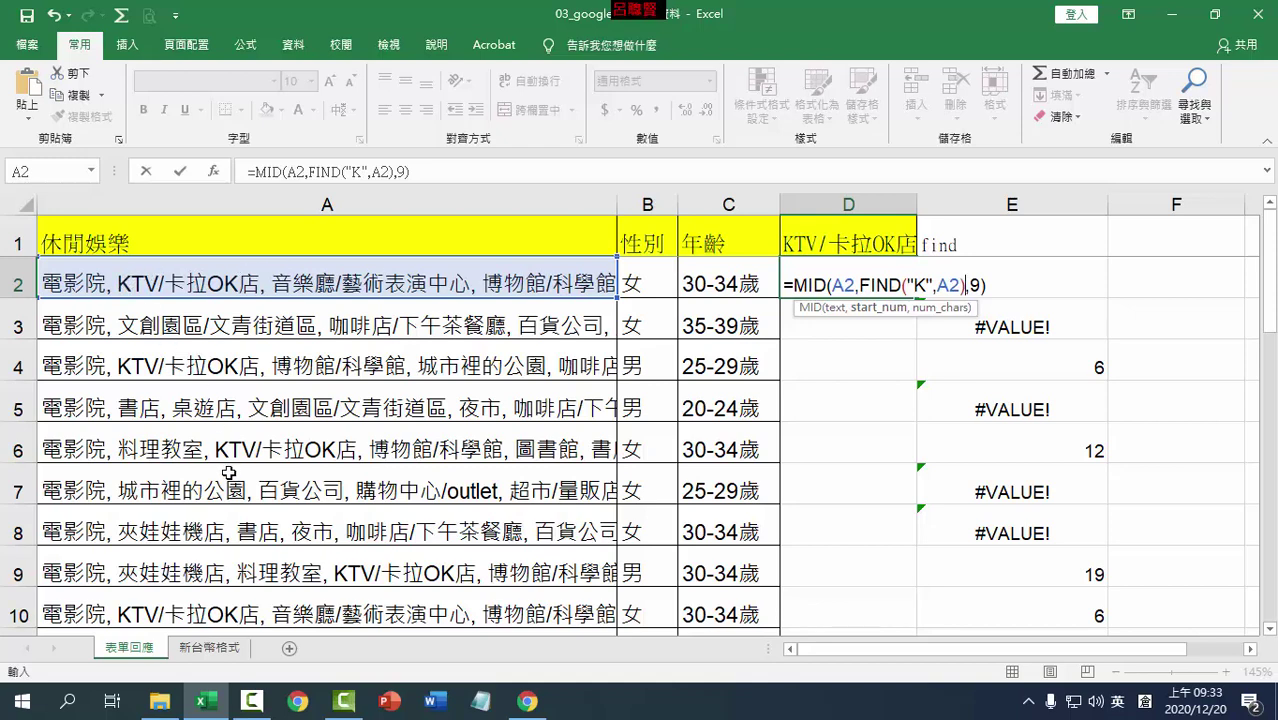
Commit D2's new formula and fill it down the whole of column D.
key(Return)
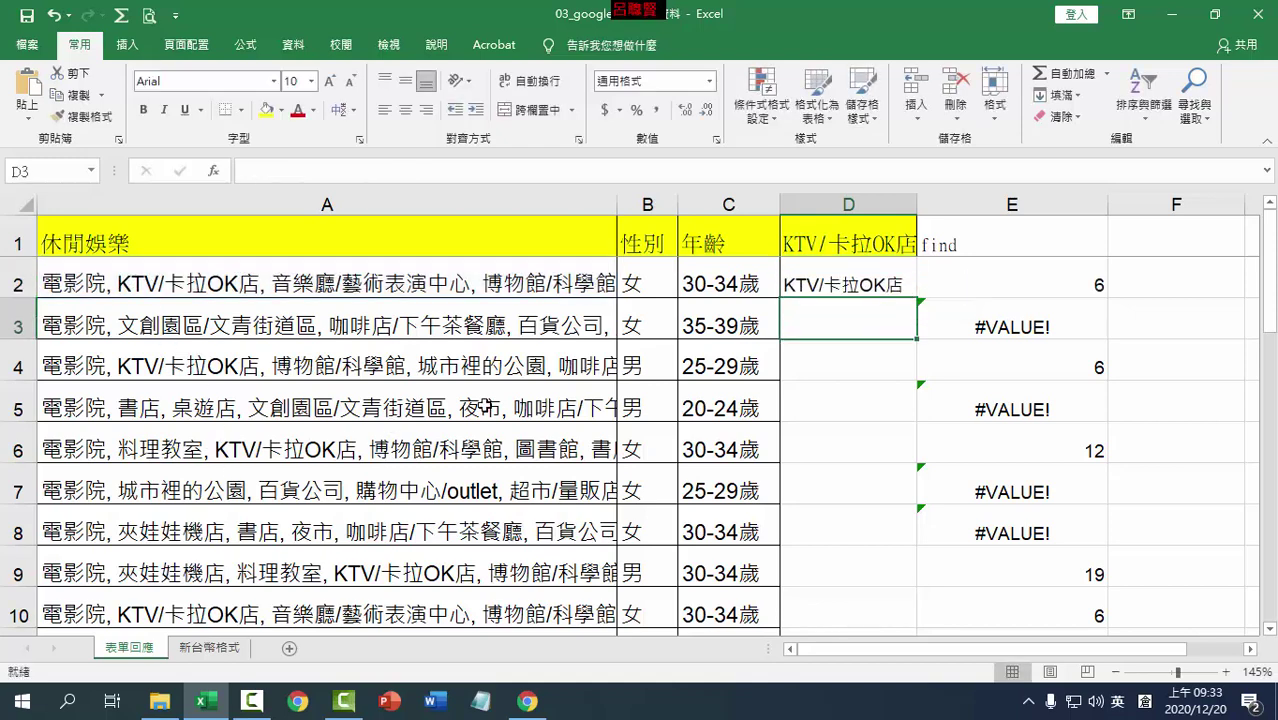
click(891, 283)
double_click(919, 297)
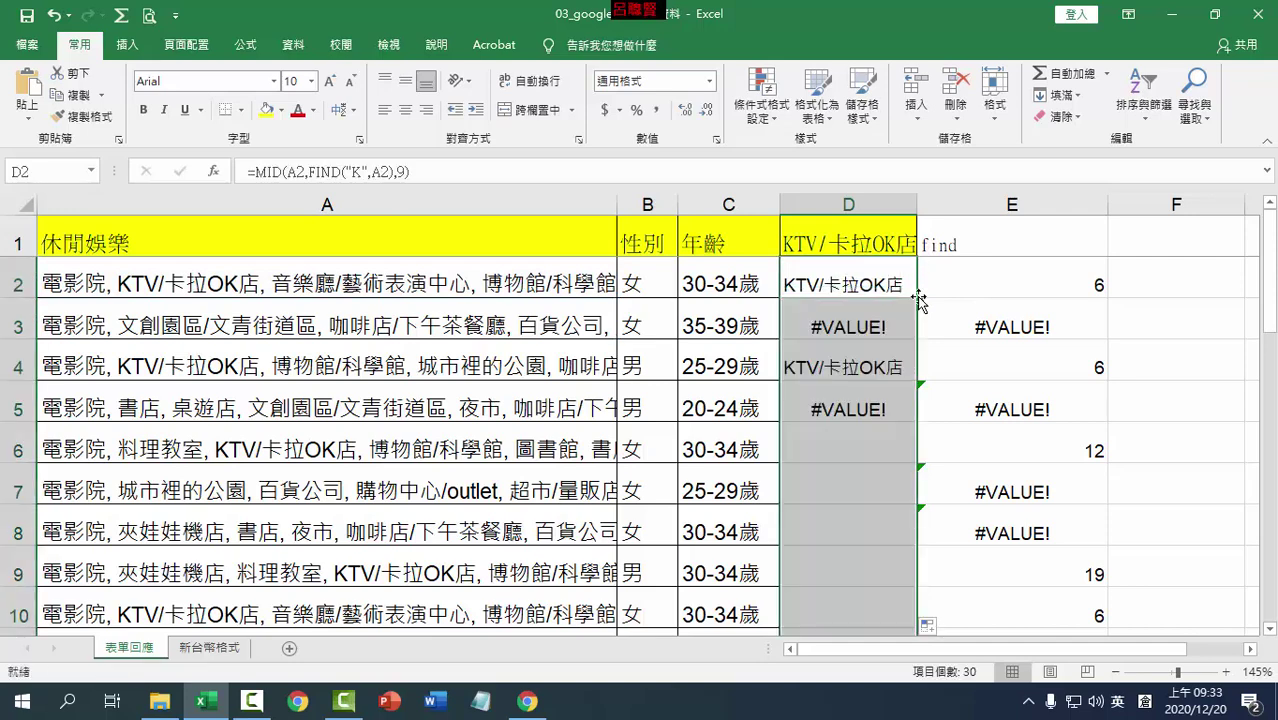
Check the copied results in D4, D8, D9 and D11, then highlight FIND("K",A2) in D2.
click(848, 367)
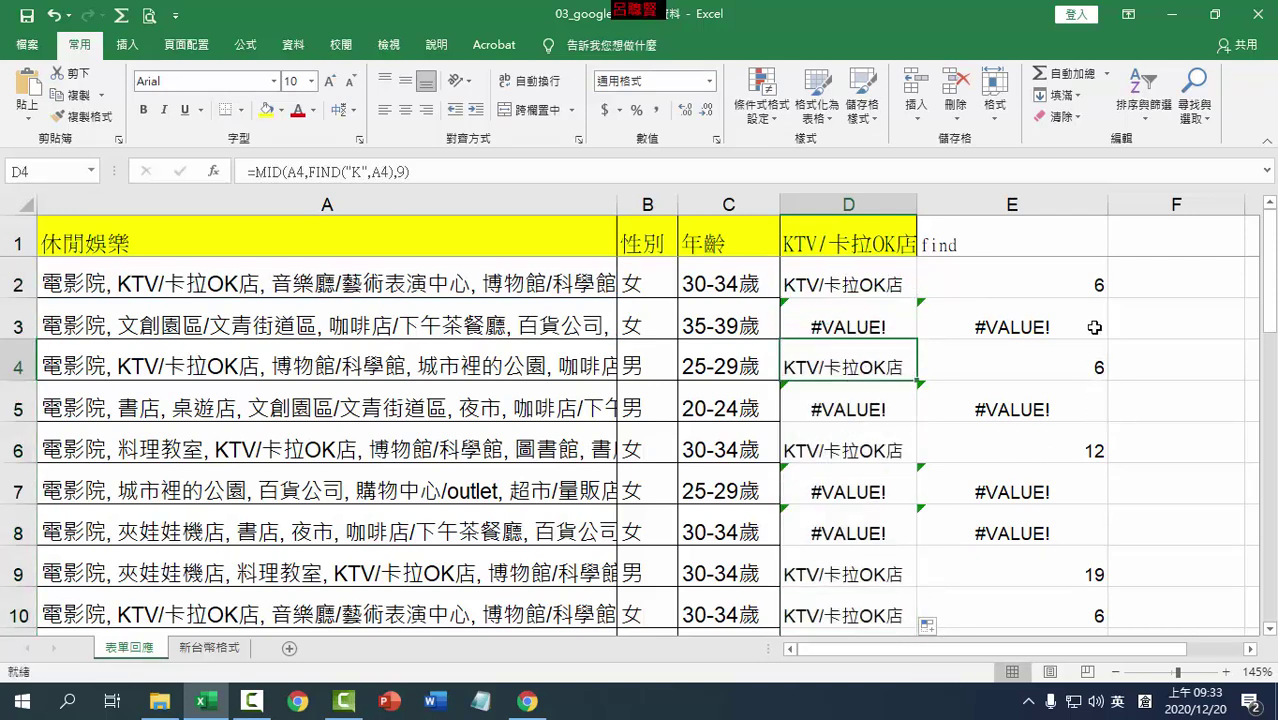
click(900, 284)
click(866, 360)
drag(866, 463, 857, 490)
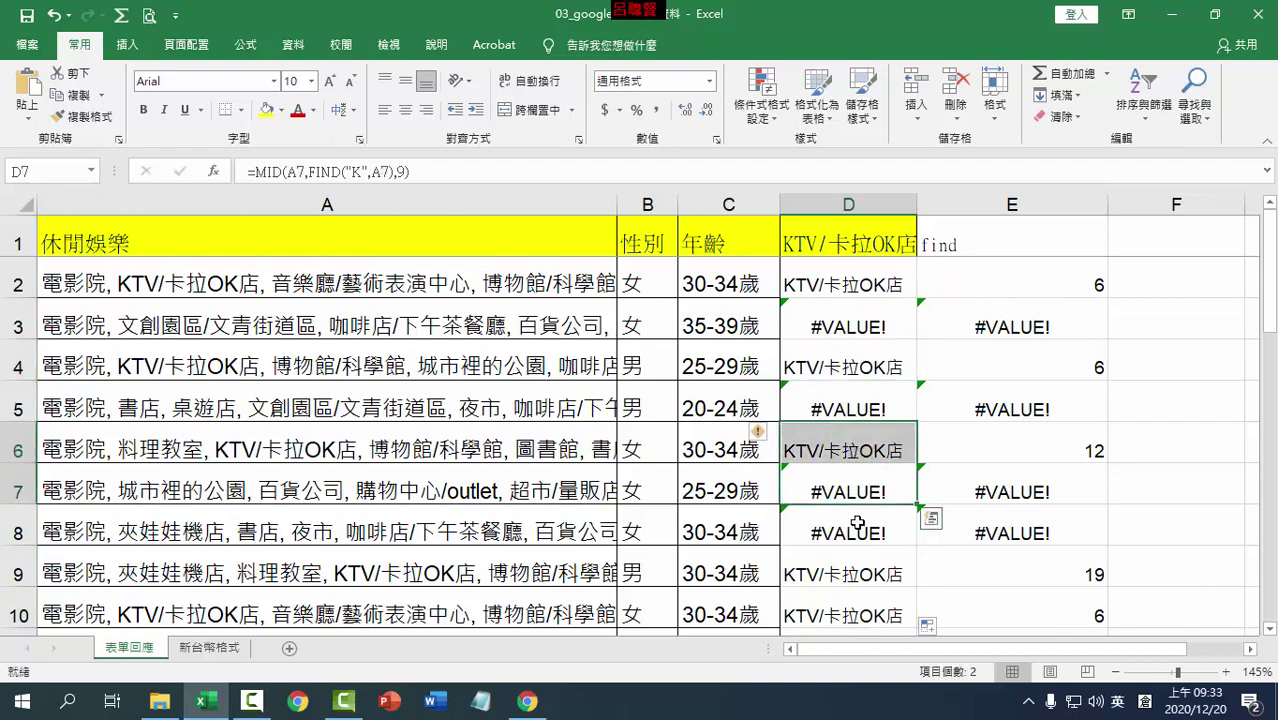
click(855, 532)
click(854, 570)
scroll(880, 555, down, 3)
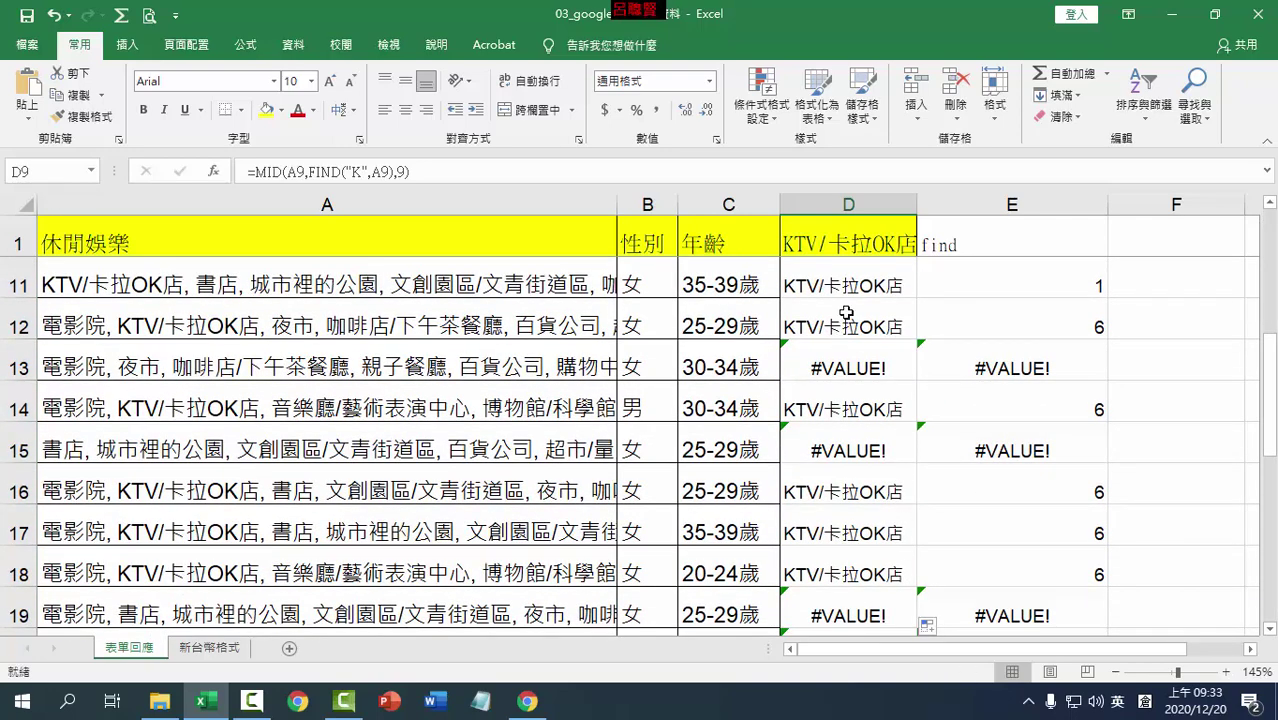
click(858, 287)
scroll(858, 300, up, 3)
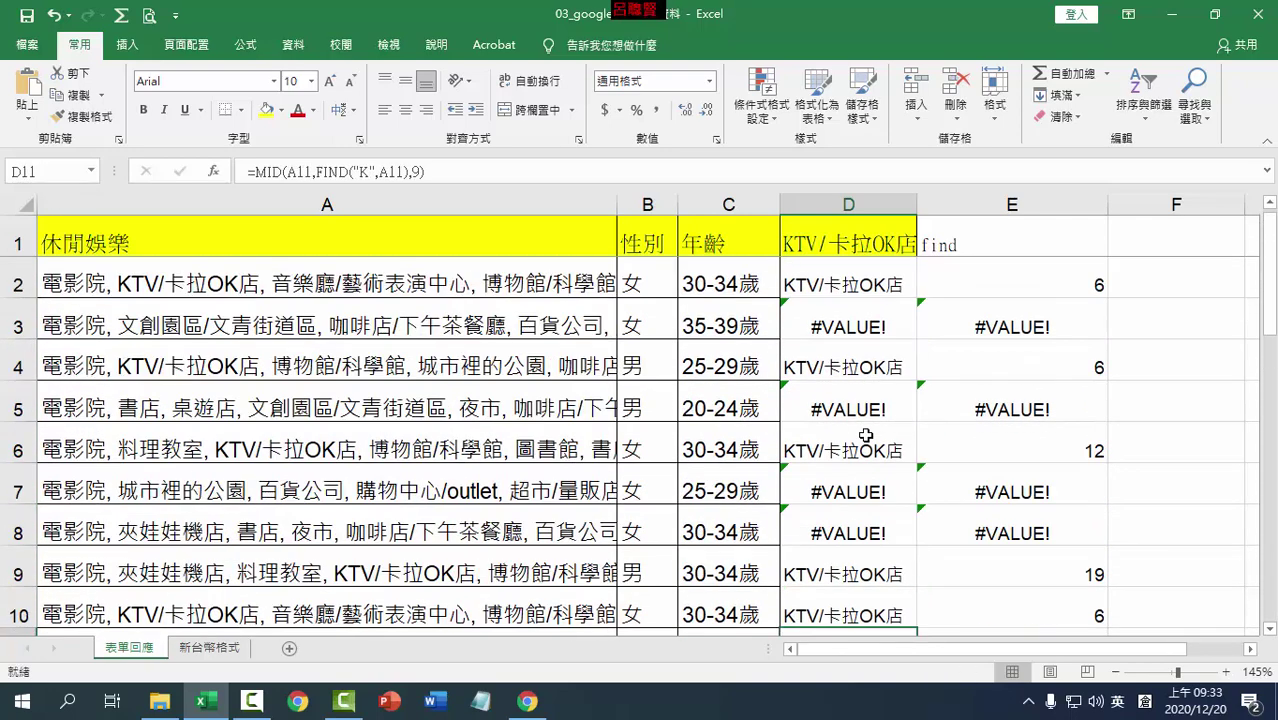
double_click(880, 285)
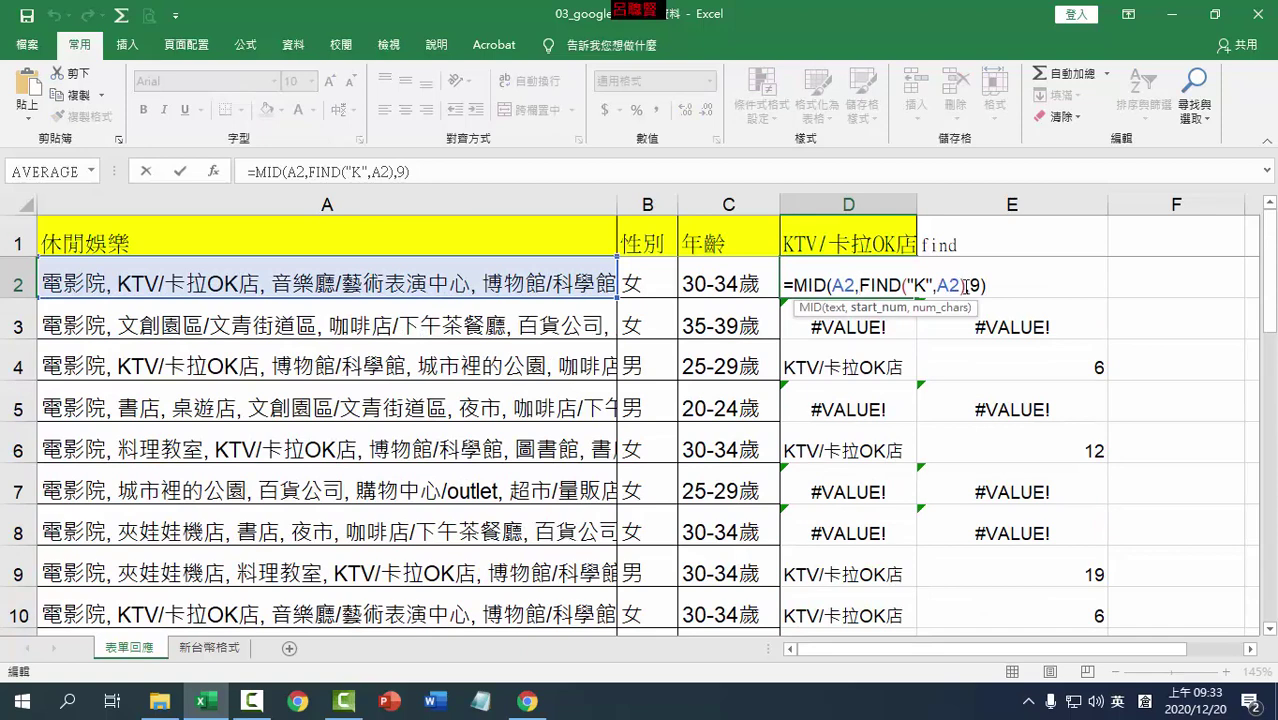
drag(963, 285, 860, 285)
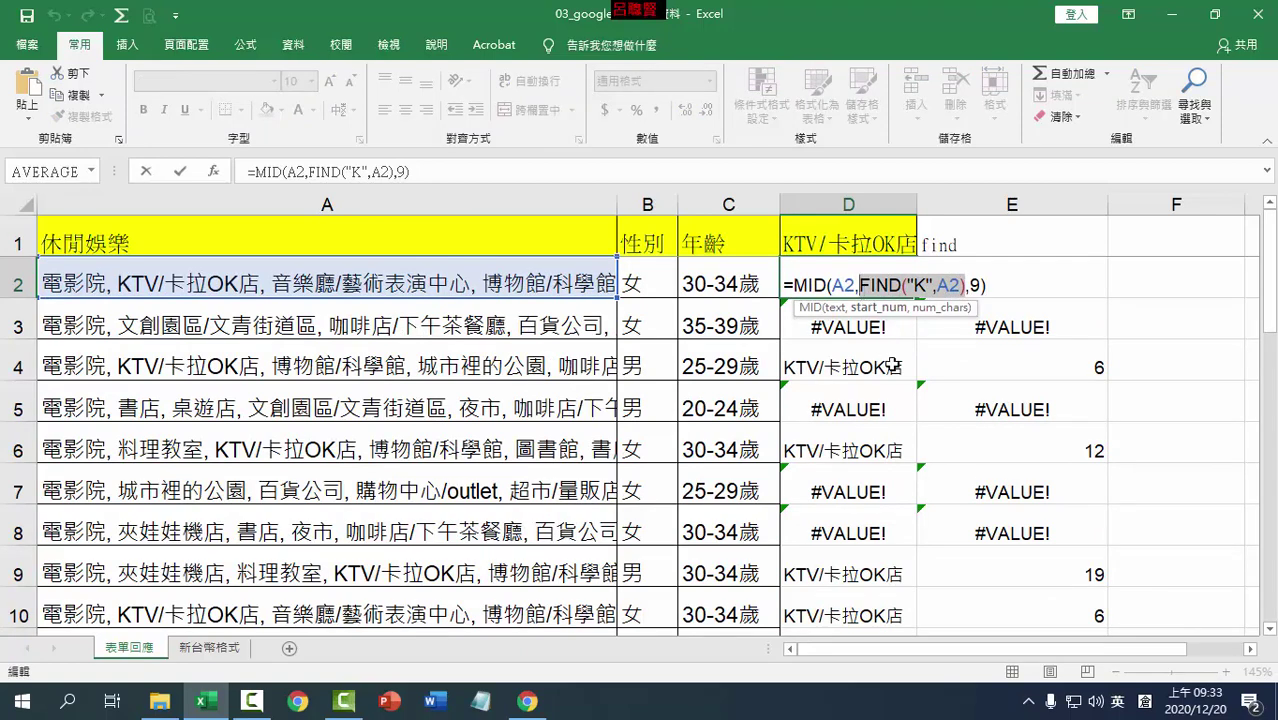